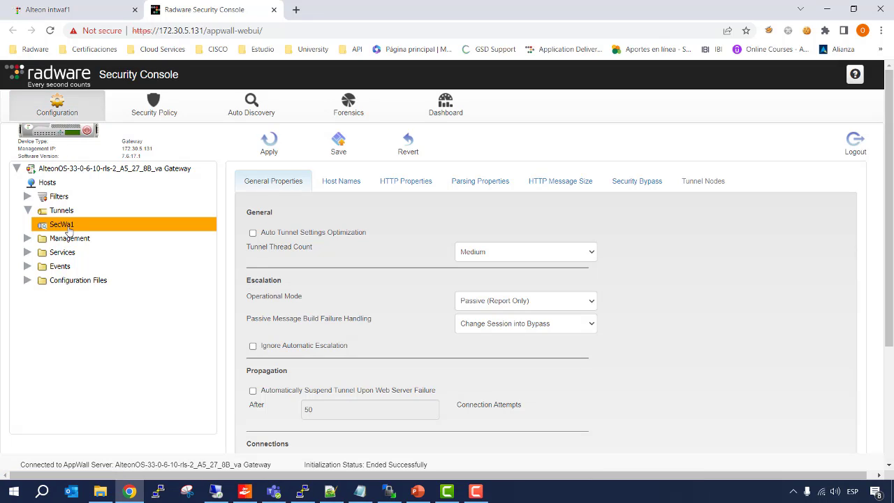
Step: Review the Hosts to Web Server Bindings page and the overview descriptions of the security filters
click(47, 183)
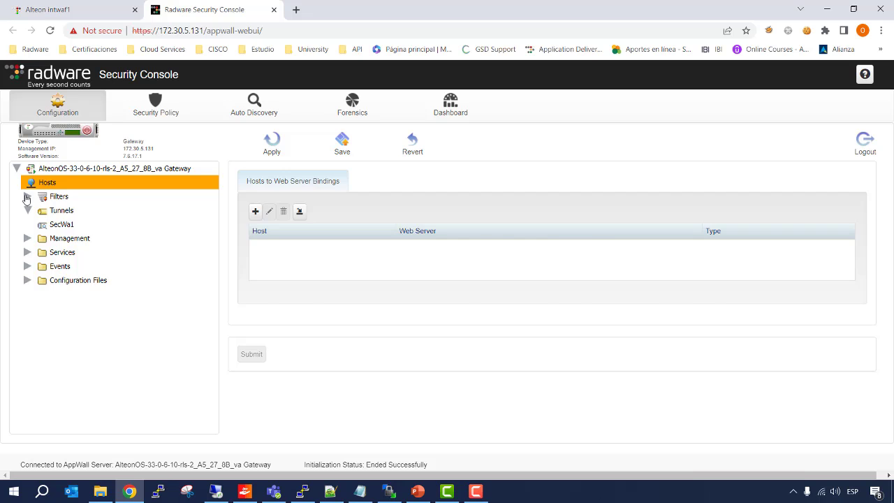
click(26, 199)
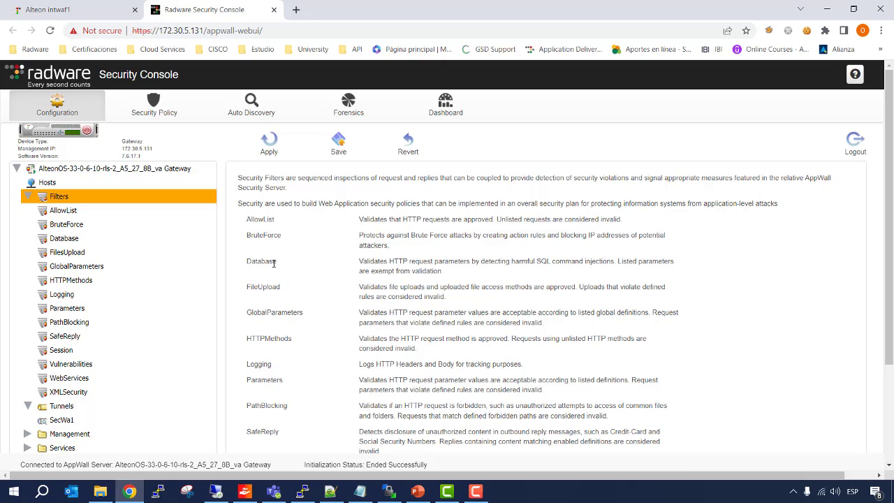
key(ctrl+minus)
key(ctrl+plus)
scroll(397, 264, down, 1)
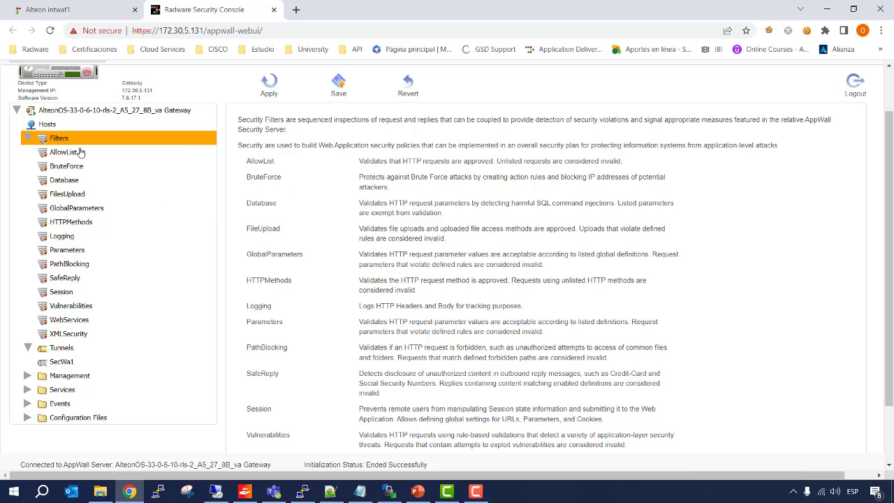
scroll(72, 157, up, 1)
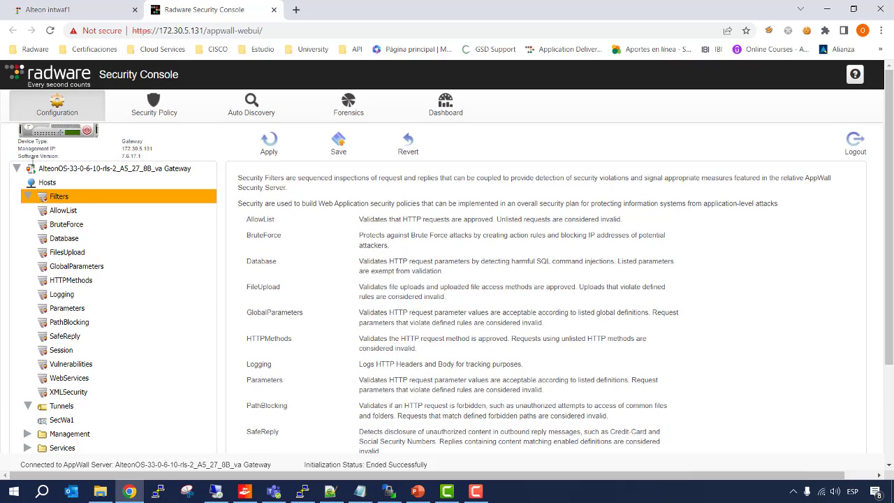
Step: View the configuration pages of the BruteForce, Logging and Parameters filters
click(70, 228)
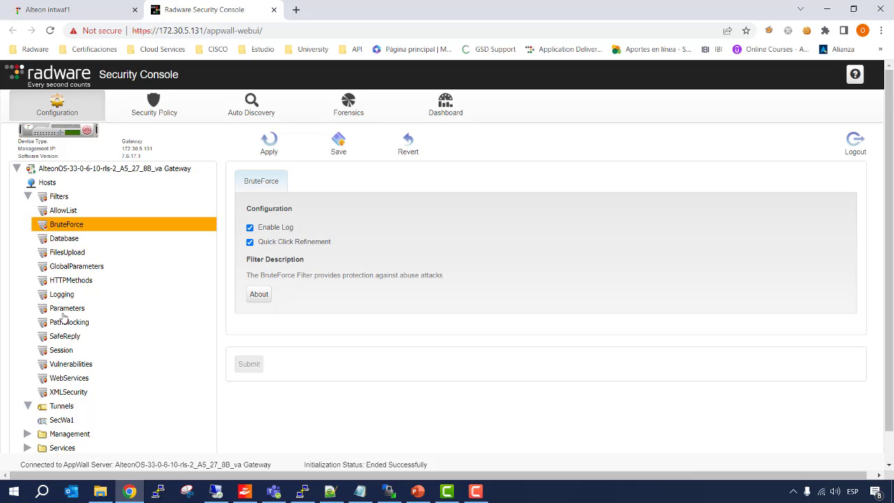
click(62, 294)
click(64, 308)
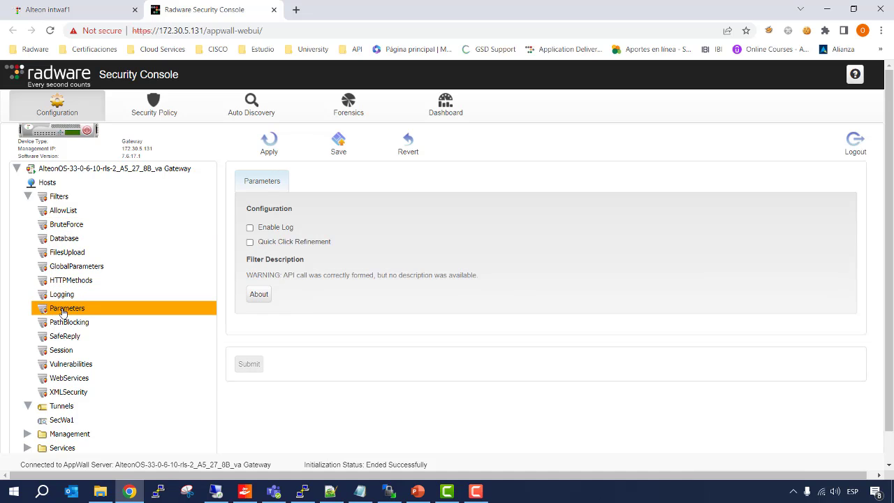
Step: Collapse the filters and review the SecWa1 tunnel's general properties and the overall Tunnels list
click(28, 197)
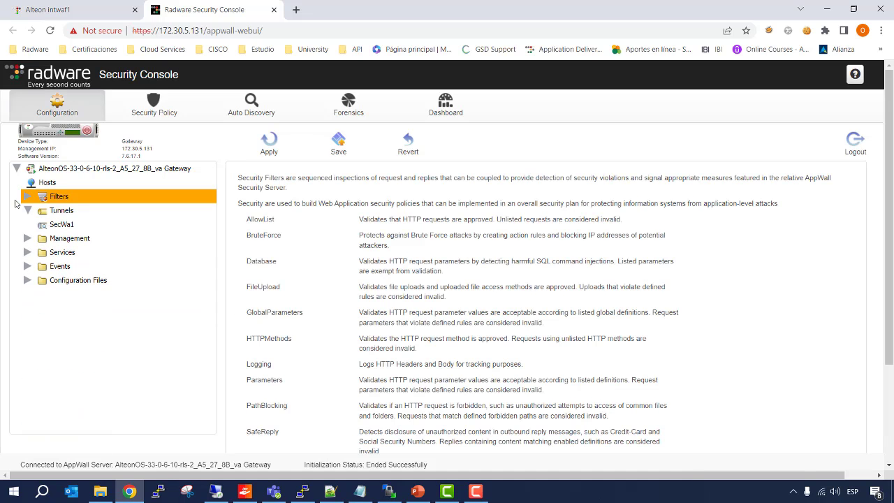
click(55, 225)
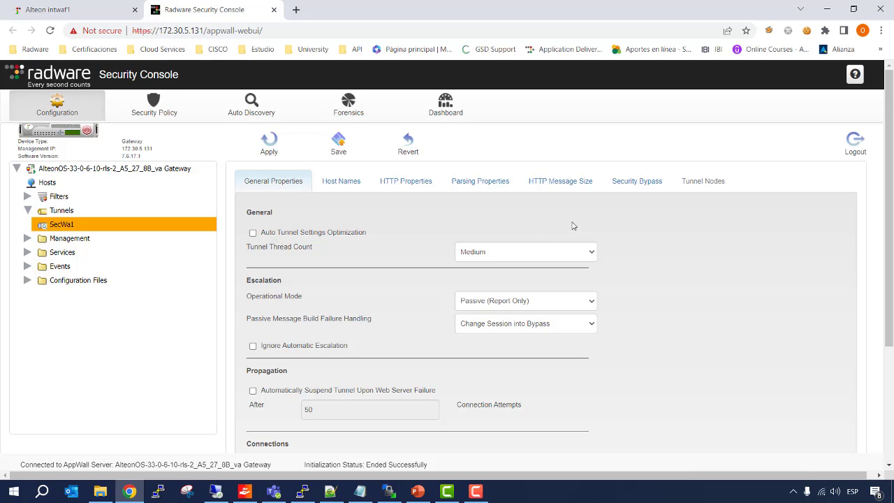
click(28, 211)
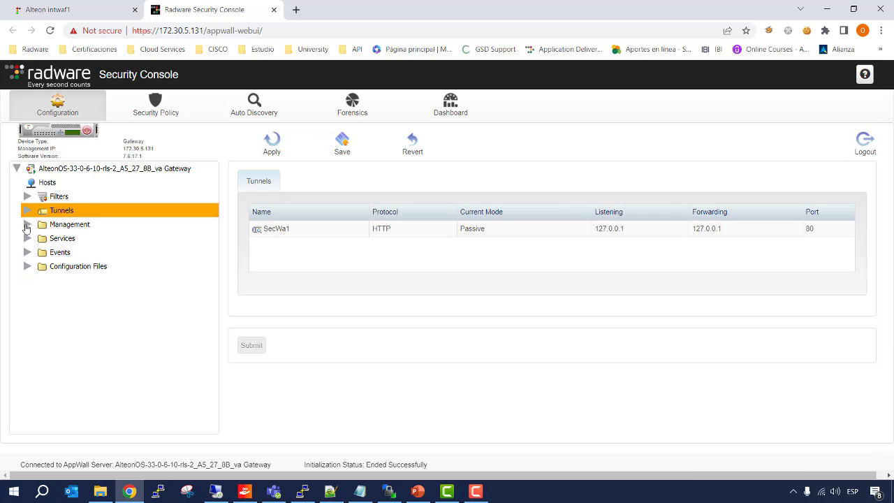
Step: Expand Management and view its Web User Roles and IP Groups pages, collapsing the section when done
click(26, 225)
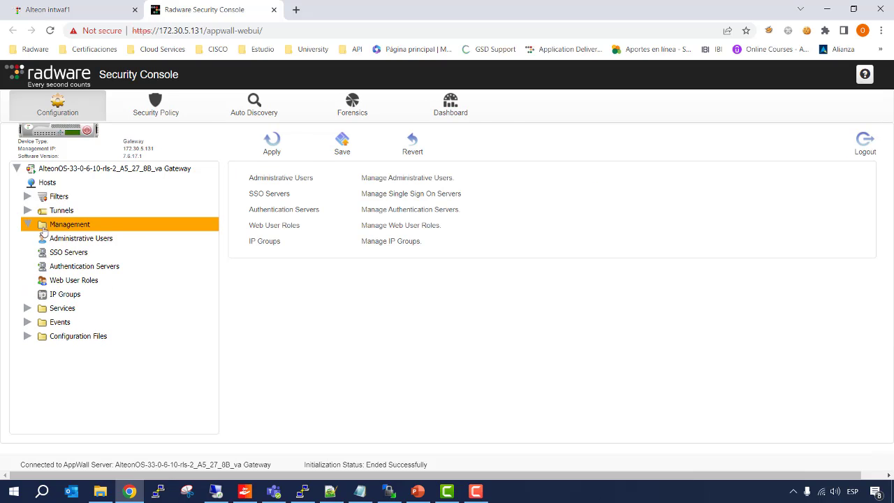
click(66, 297)
key(Up)
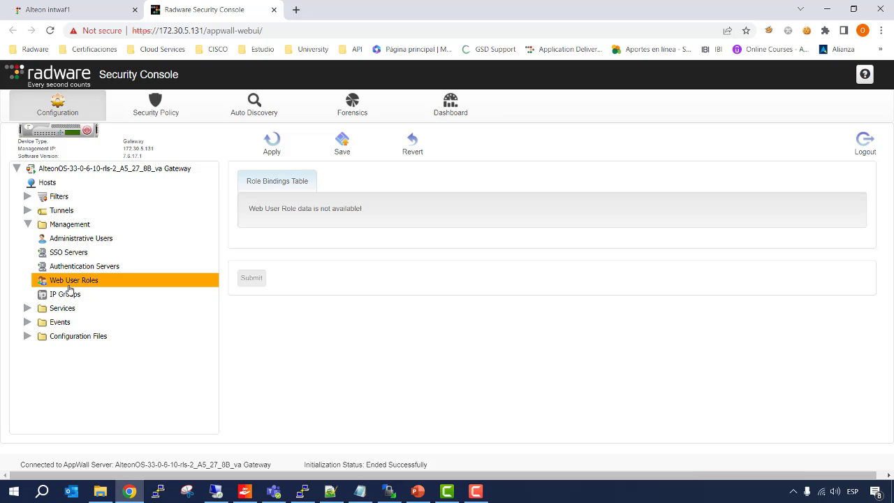
click(68, 295)
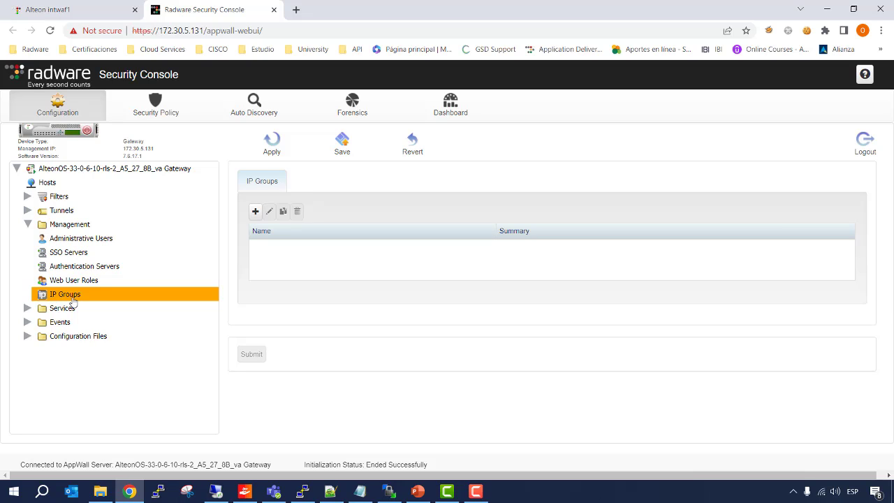
click(28, 224)
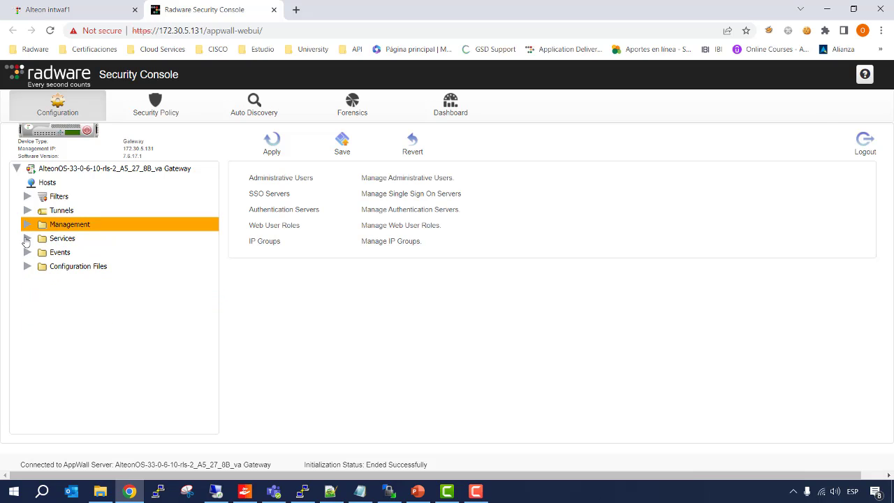
Step: Expand Services and review the CDN Support settings and the Source Blocking configuration with its signaling entries
click(26, 239)
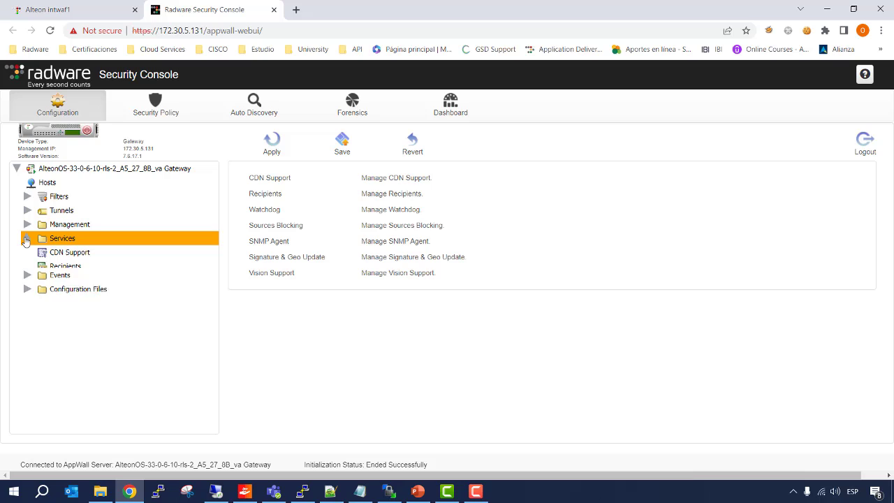
click(58, 256)
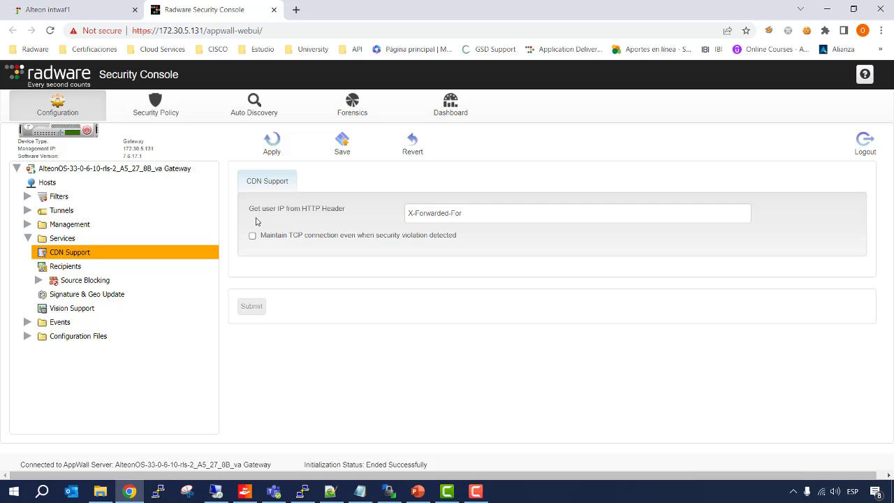
click(67, 280)
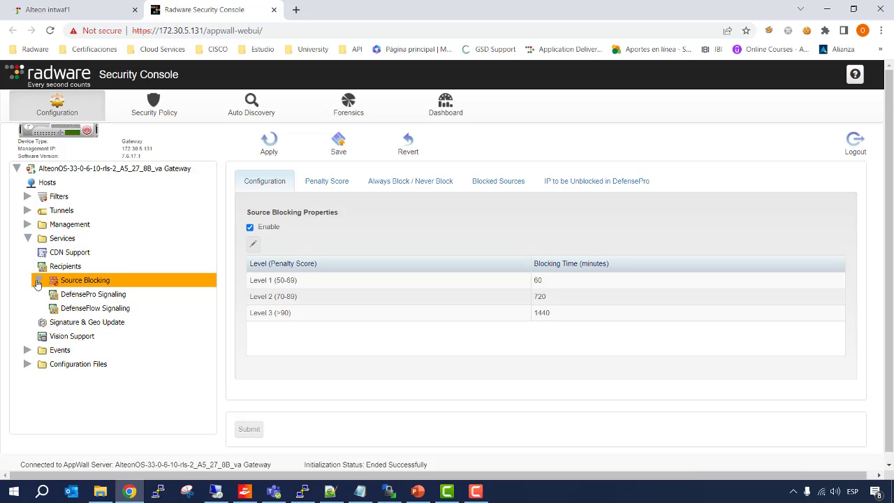
click(38, 281)
click(38, 281)
Step: Reopen Management to check the IP Groups page and the Web User Roles bindings table
click(27, 225)
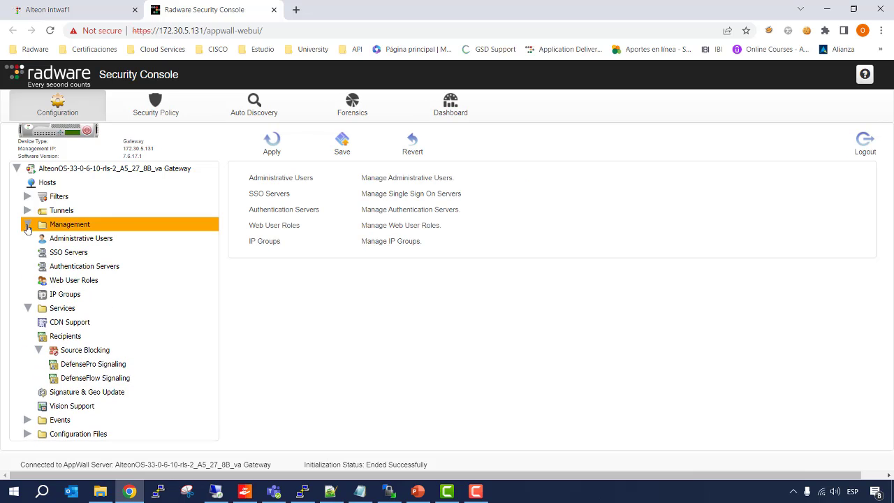
click(53, 294)
click(57, 283)
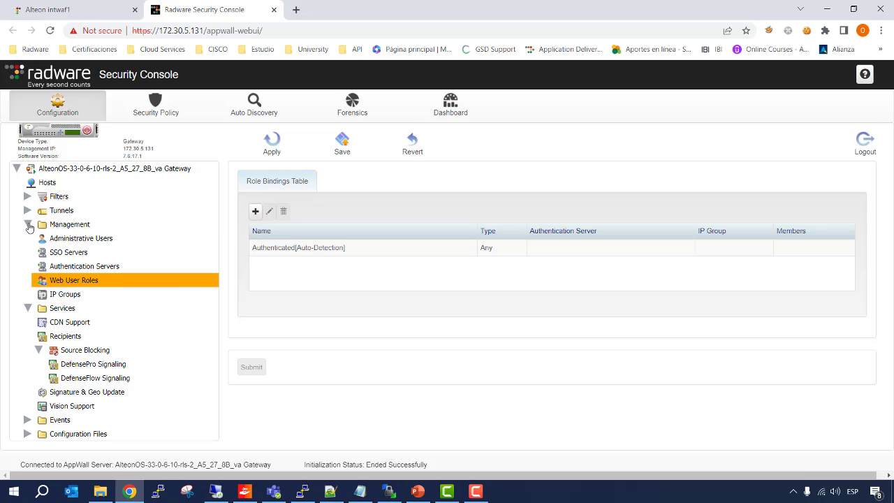
click(28, 225)
Step: Collapse Source Blocking under Services and open the Signature & Geo Update page
click(29, 240)
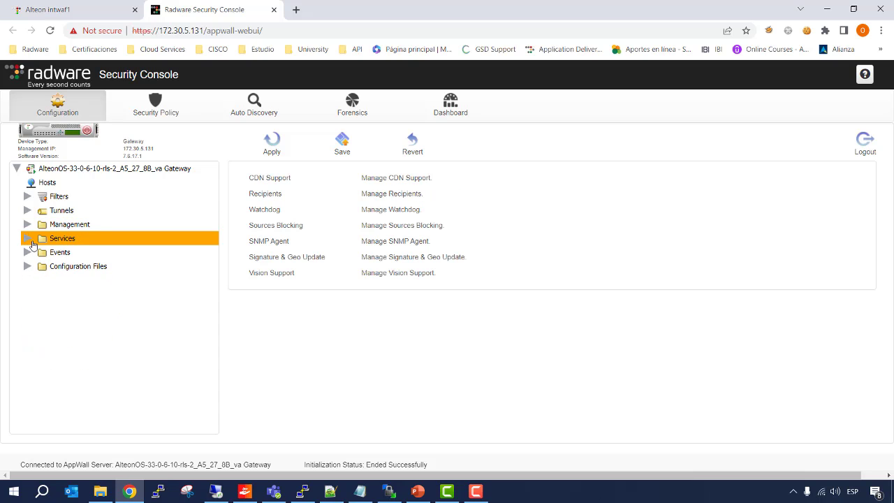
click(29, 240)
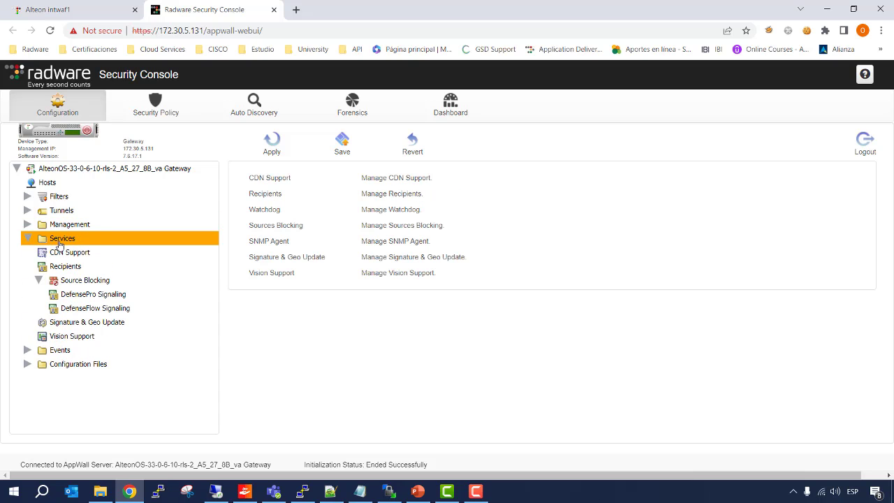
click(40, 280)
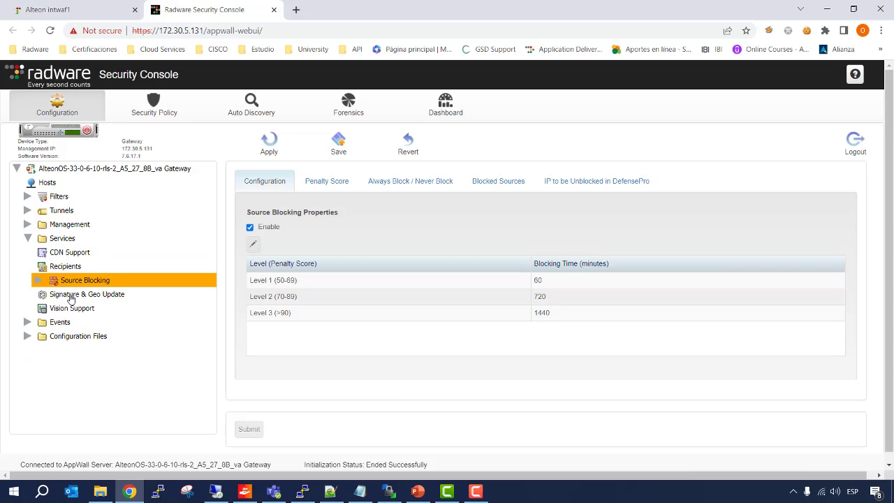
click(70, 296)
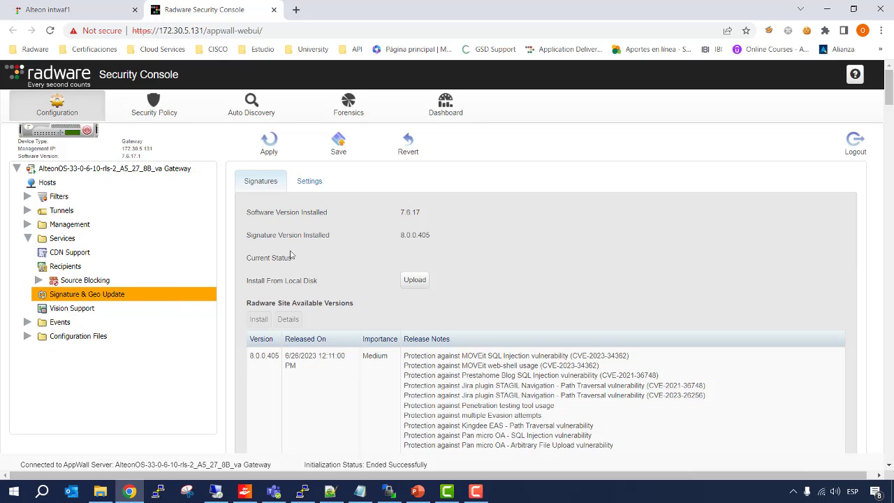
Step: Set the Auto Update Interval in the Signature & Geo Update settings to 1 Week and submit the change
click(309, 183)
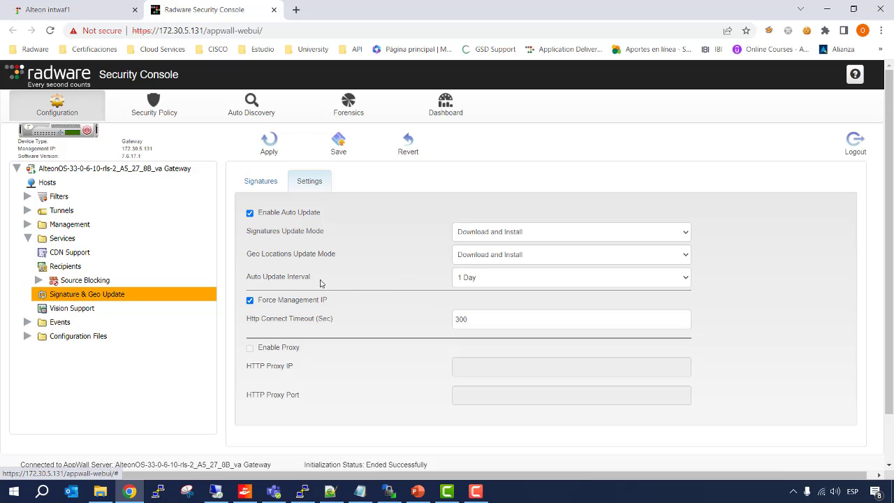
click(494, 279)
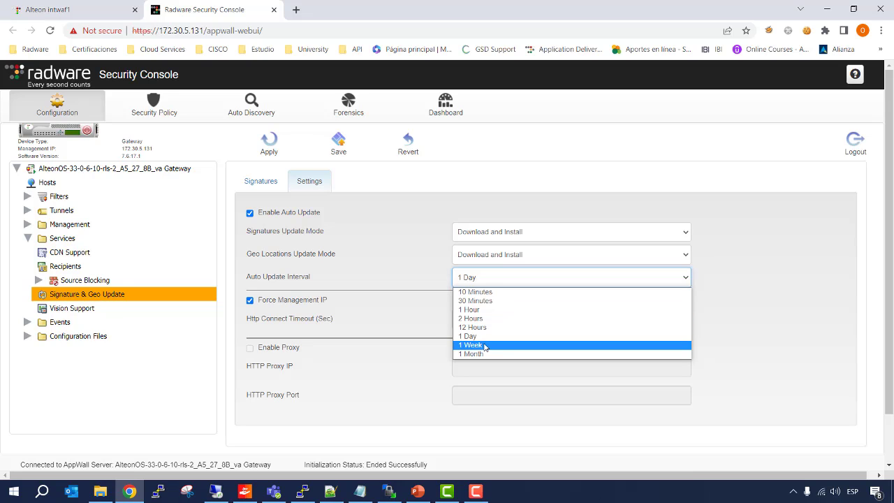
click(398, 271)
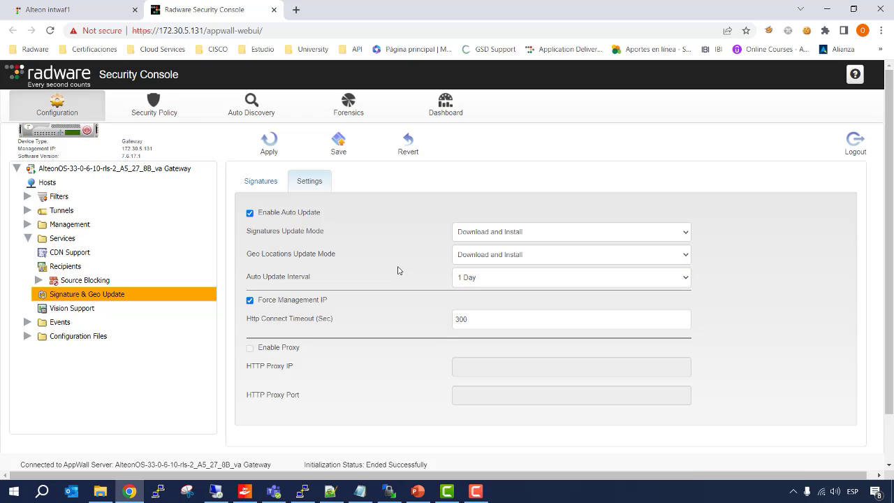
click(503, 280)
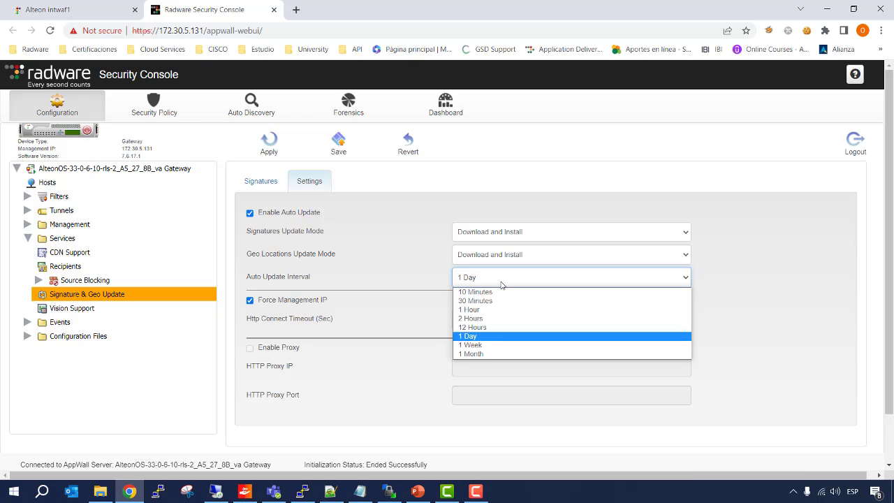
click(493, 348)
scroll(391, 322, down, 1)
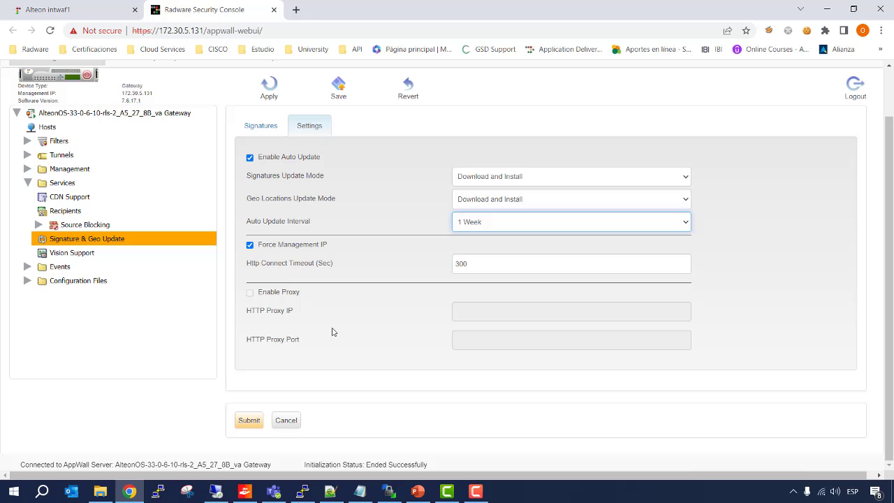
click(249, 420)
scroll(318, 250, up, 1)
Step: Examine the installed signature version and the available Radware versions with their release notes, selecting version 8.0.0.405
click(261, 181)
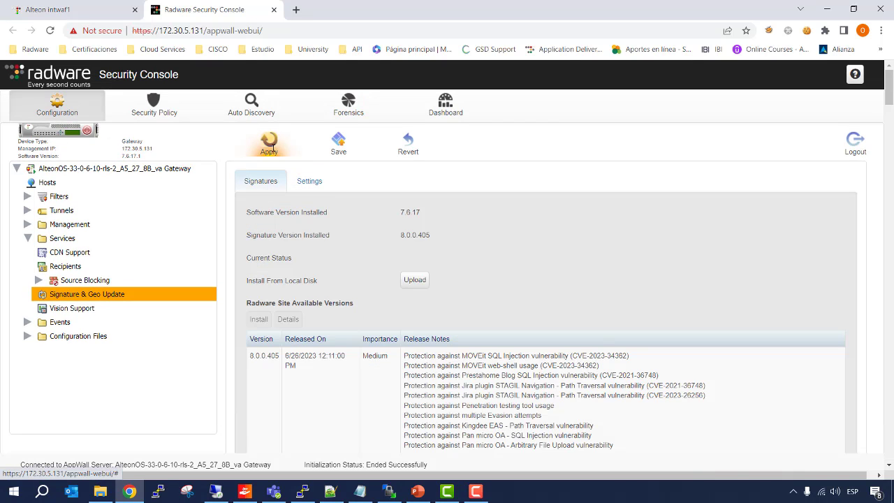
scroll(365, 259, down, 1)
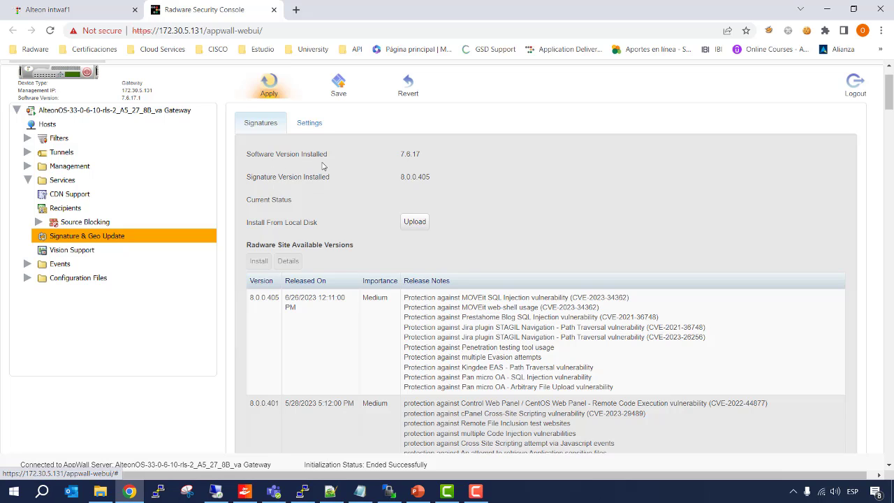
scroll(304, 169, up, 2)
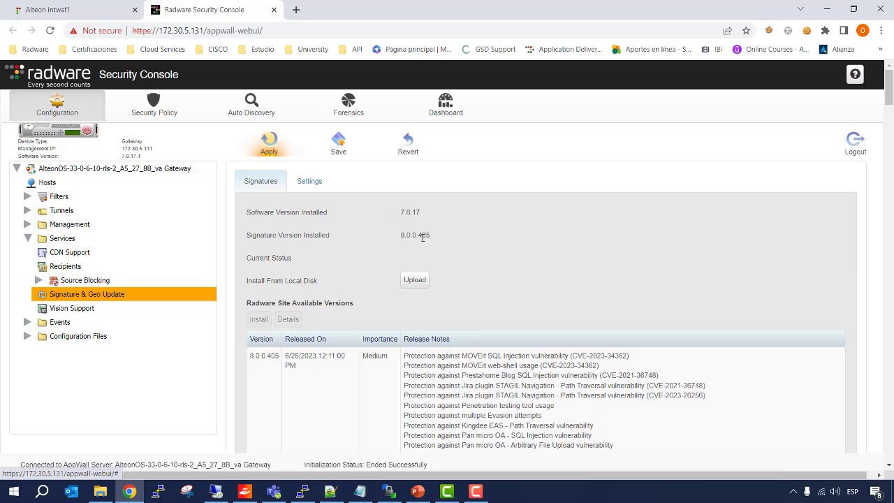
scroll(335, 276, down, 1)
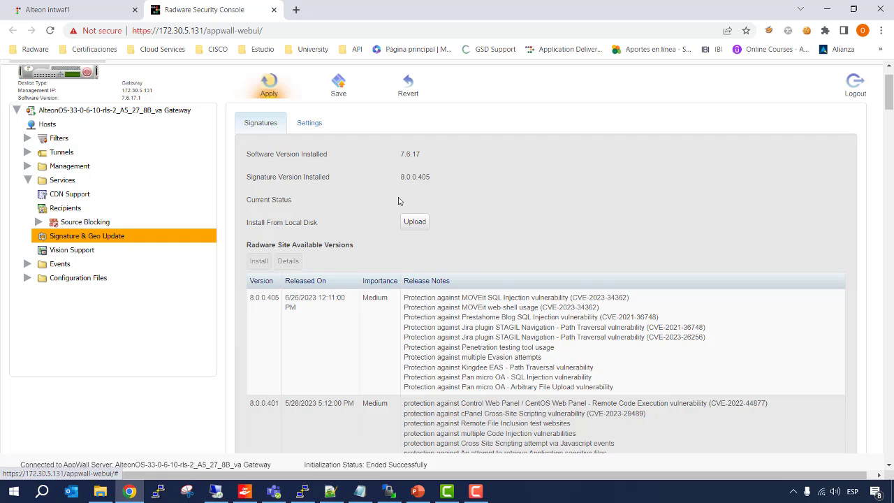
click(274, 305)
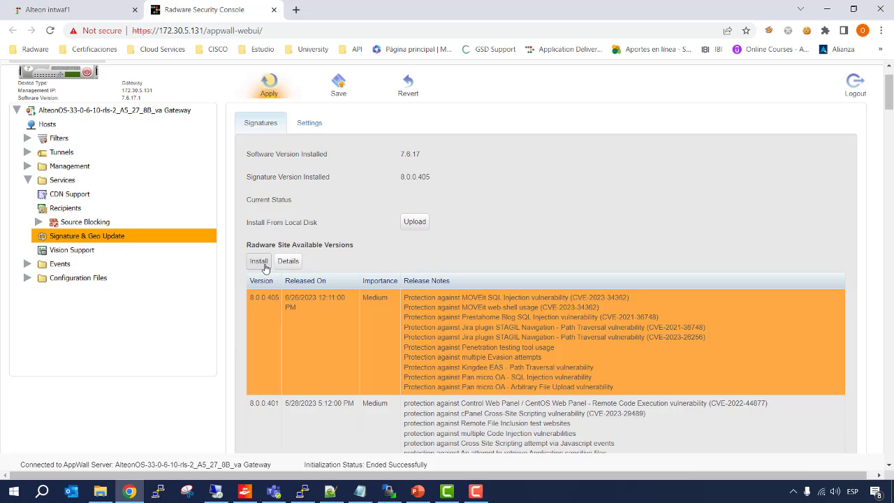
scroll(352, 239, down, 1)
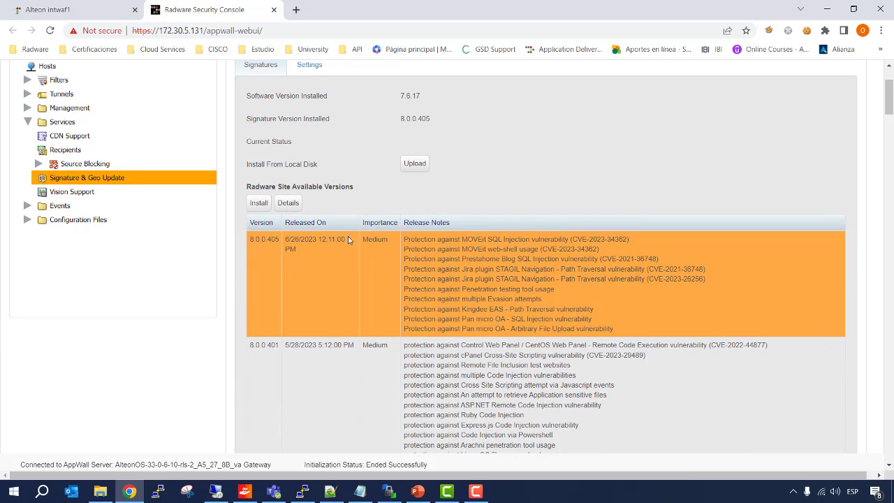
scroll(360, 236, up, 1)
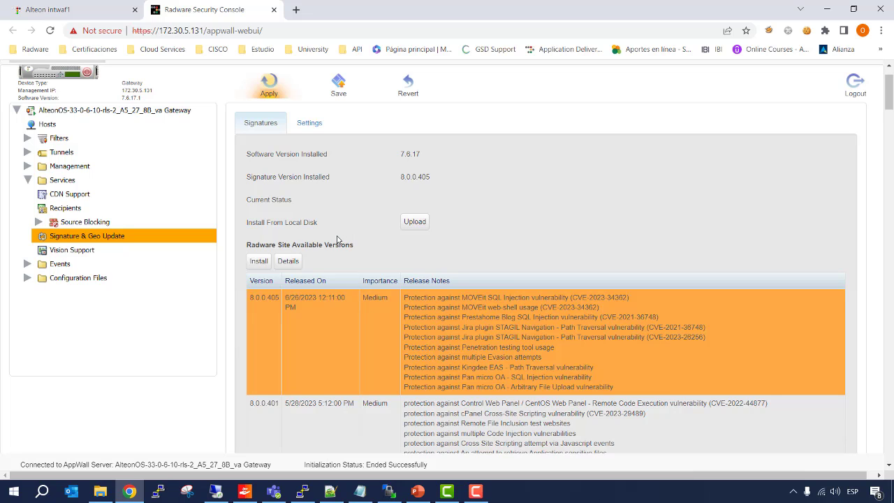
scroll(336, 238, down, 2)
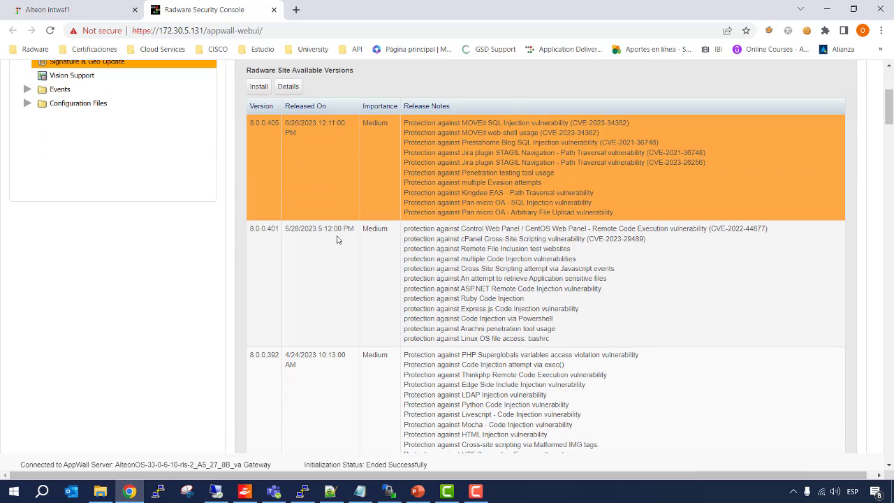
Step: Finish checking the available signature versions, then apply and save the configuration changes on the device
scroll(337, 239, up, 1)
scroll(337, 236, up, 1)
scroll(340, 241, down, 4)
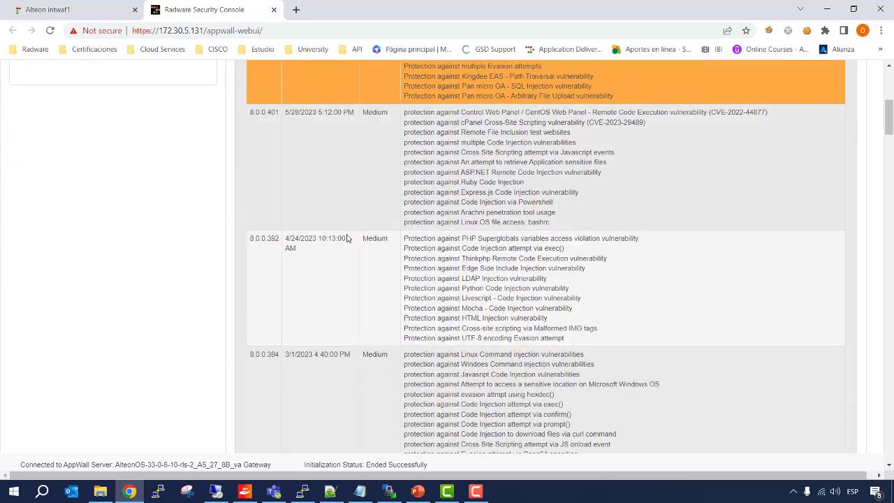
scroll(346, 230, up, 4)
scroll(345, 230, up, 1)
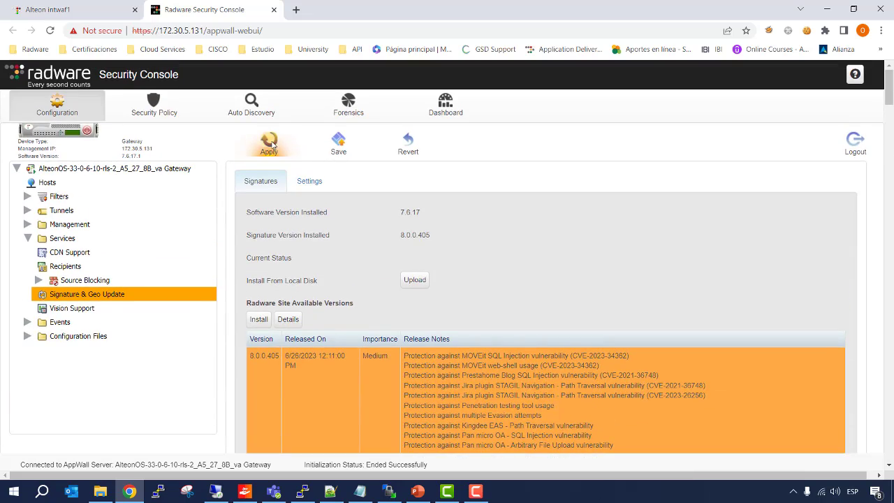
click(270, 143)
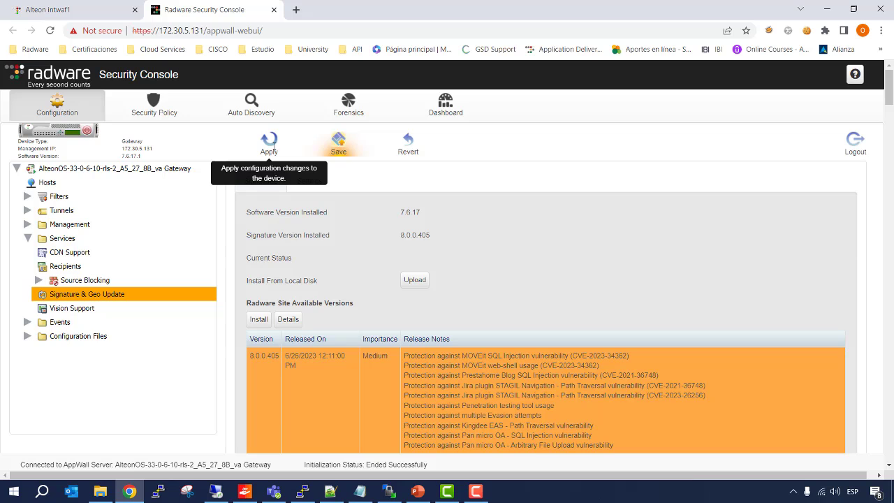
click(340, 144)
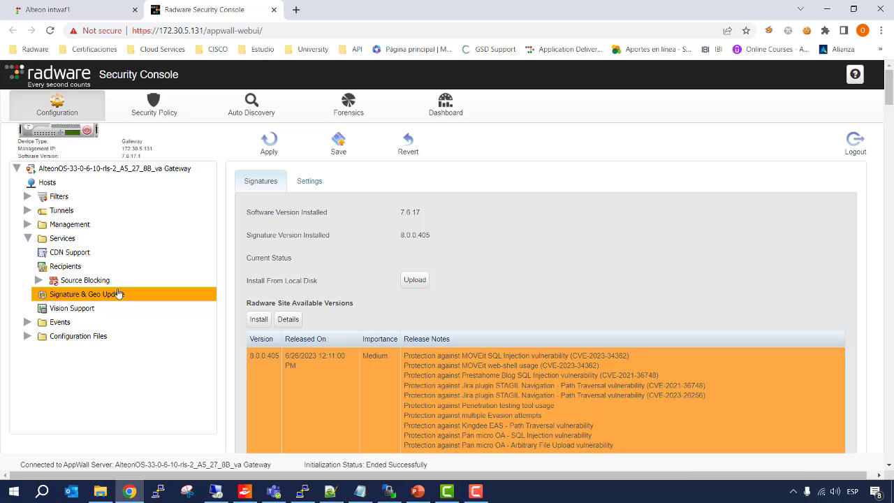
Step: Check the Vision Support settings page and collapse the Services folder
click(87, 315)
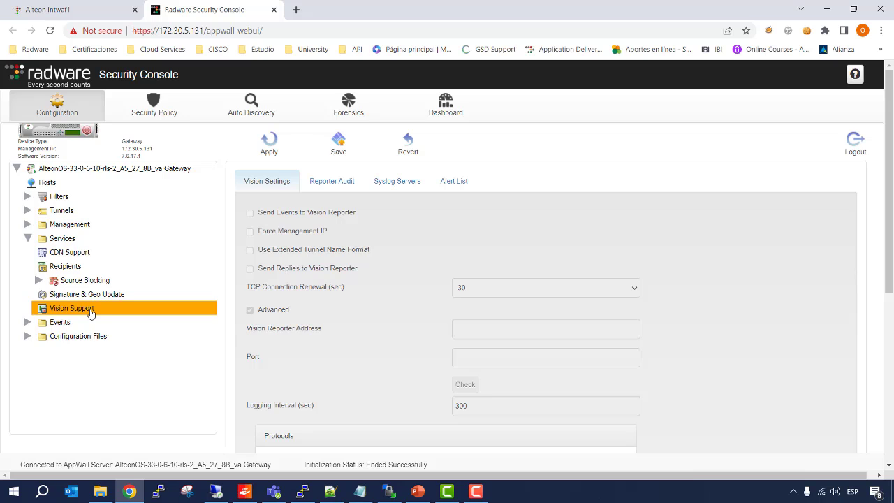
click(28, 243)
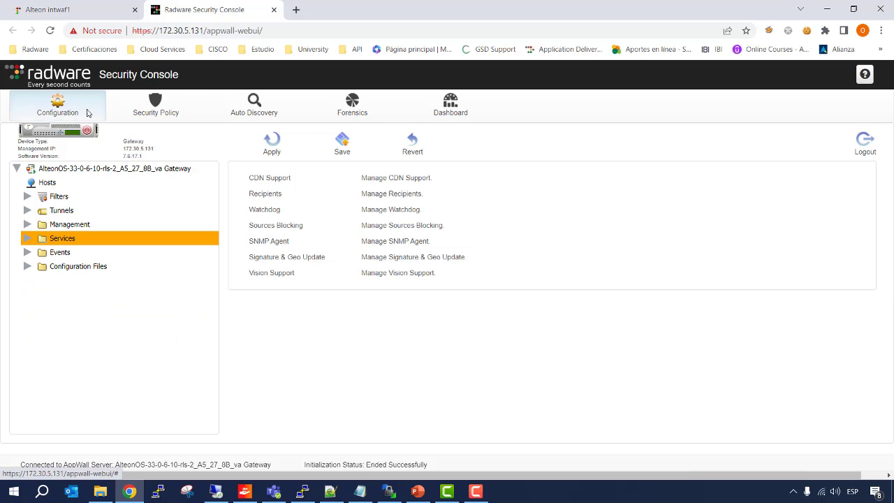
Step: Open the Security Policy section and review the list of security filters, collapsing Filters again
click(158, 112)
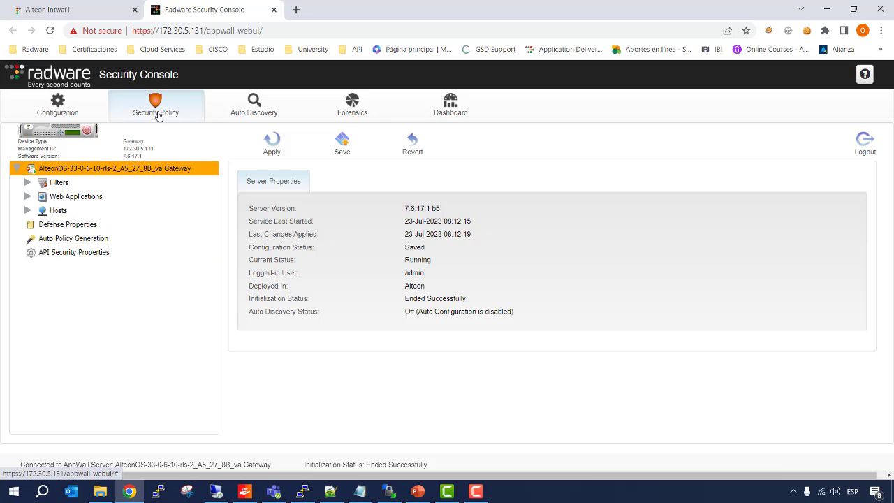
click(29, 184)
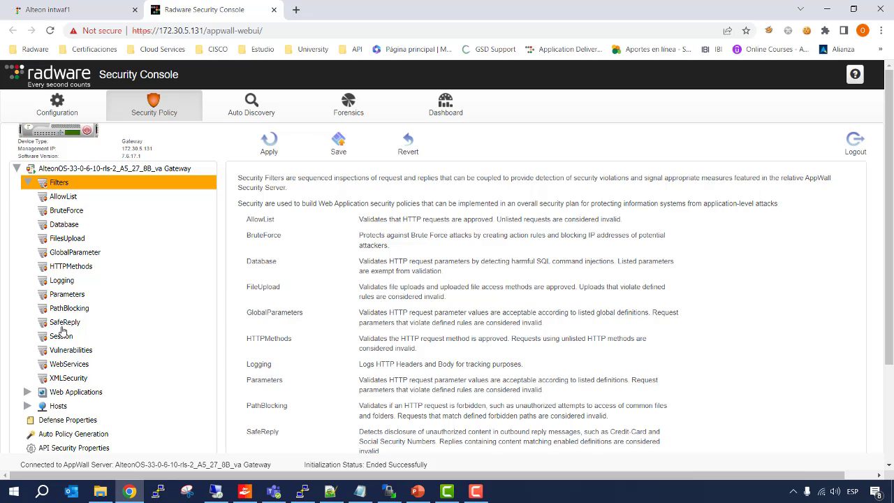
click(28, 184)
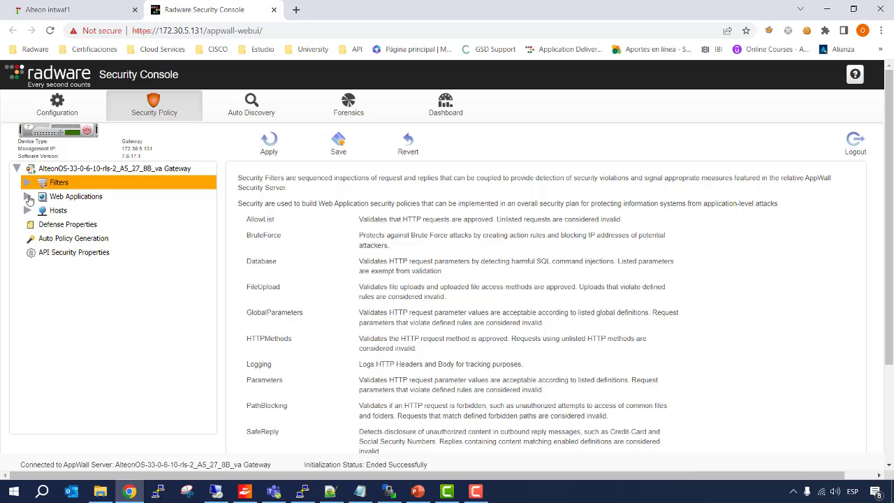
Step: Expand Web Applications through SecWa1, <Any Host> and [Public] to the / path and review its filter modes
click(28, 197)
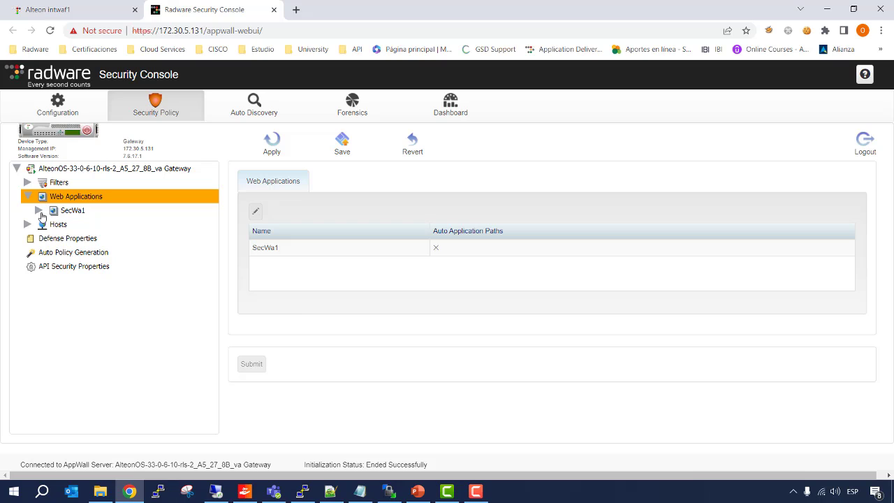
click(41, 212)
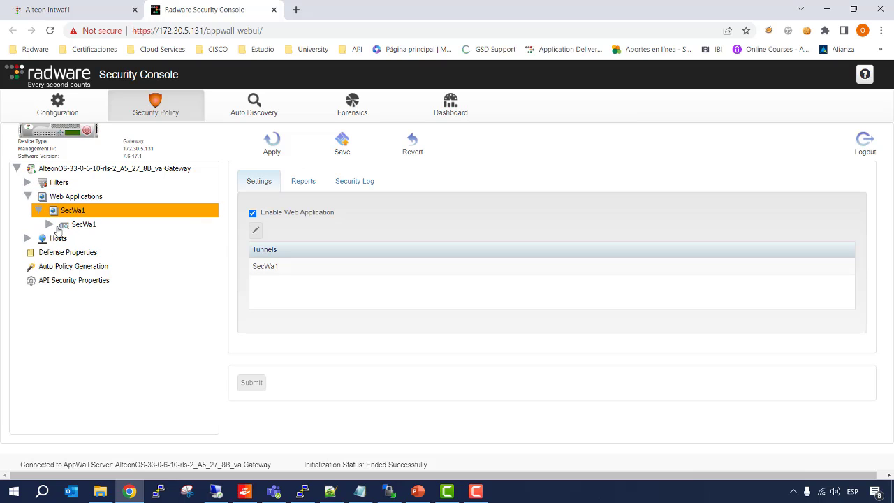
click(49, 225)
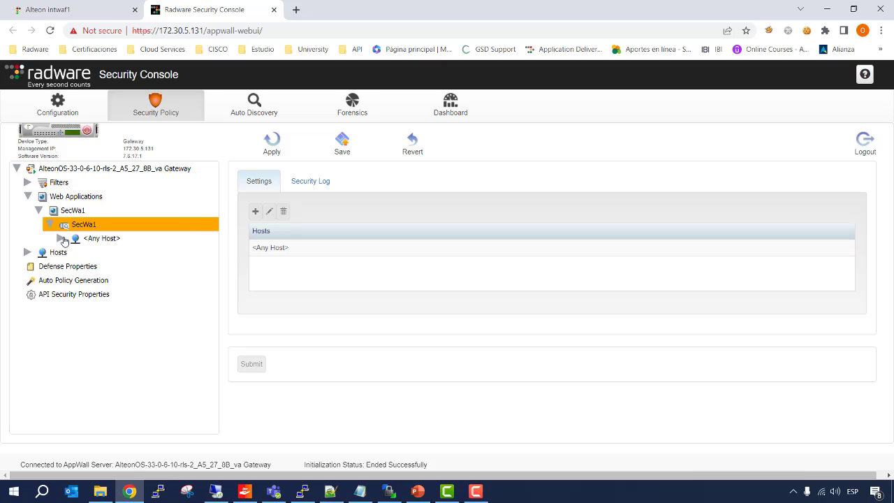
click(62, 239)
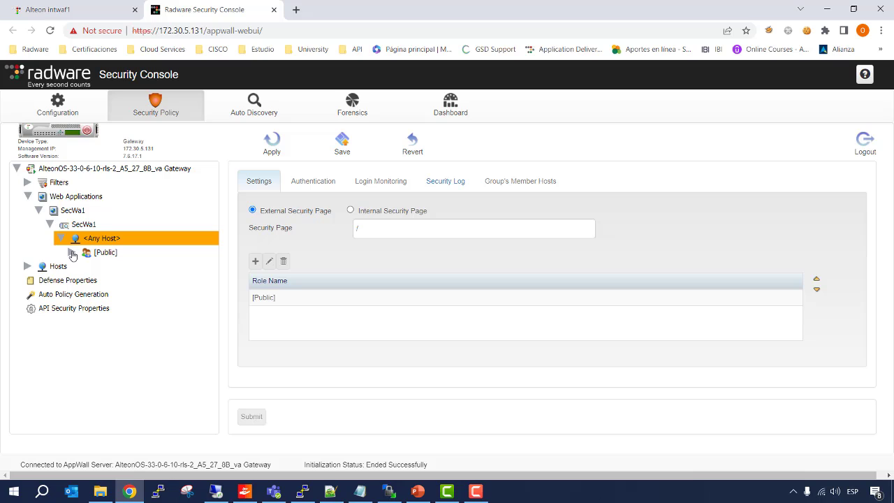
click(73, 255)
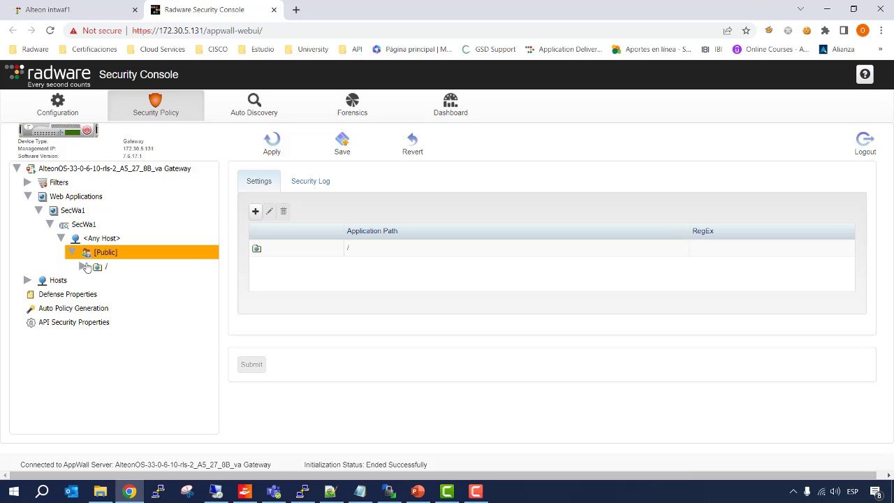
click(83, 267)
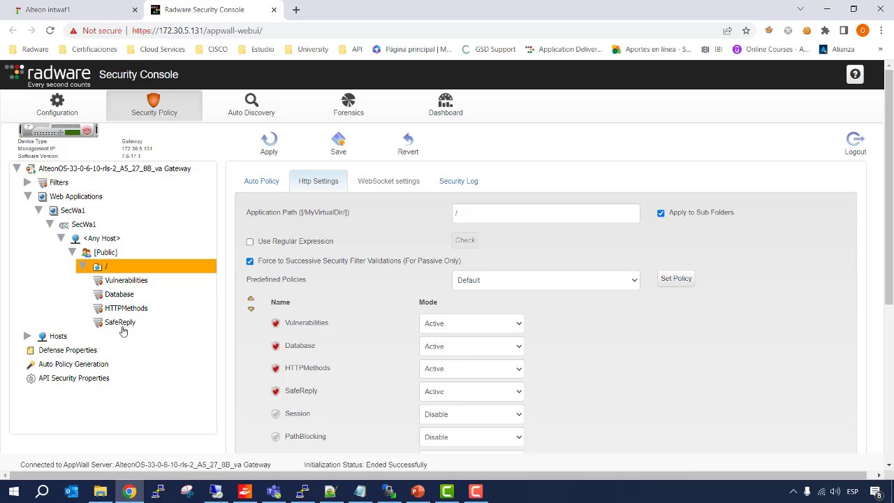
click(150, 108)
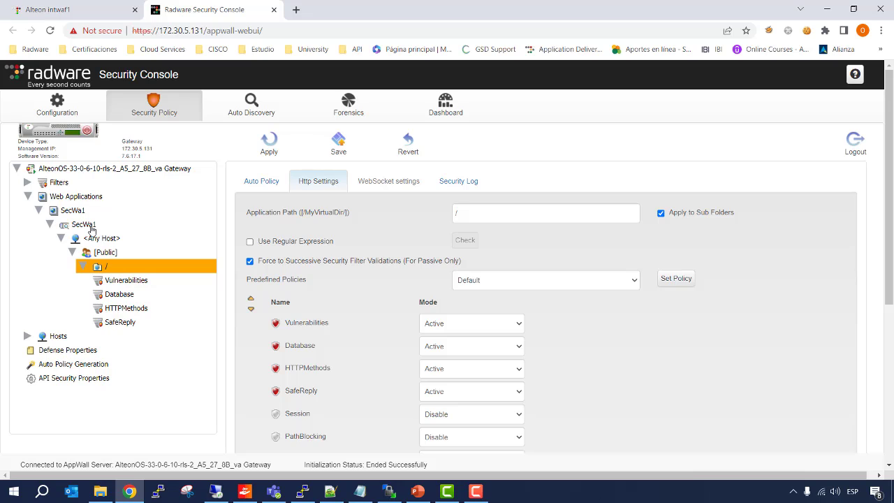
Step: Review the <Any Host> protection settings under Hosts in Security Policy and open the Auto Discovery section
click(29, 339)
click(57, 352)
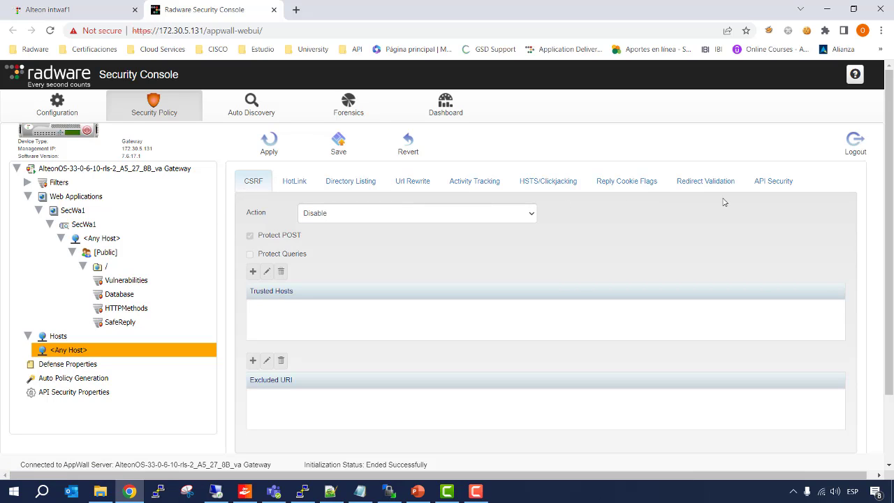
click(271, 112)
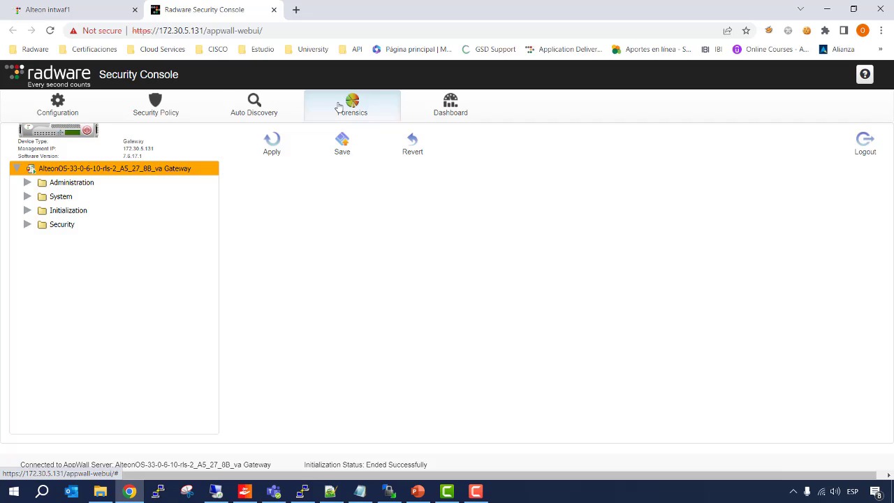
Step: View the Default View events of the Security log in Forensics, then collapse the Security folder
click(25, 228)
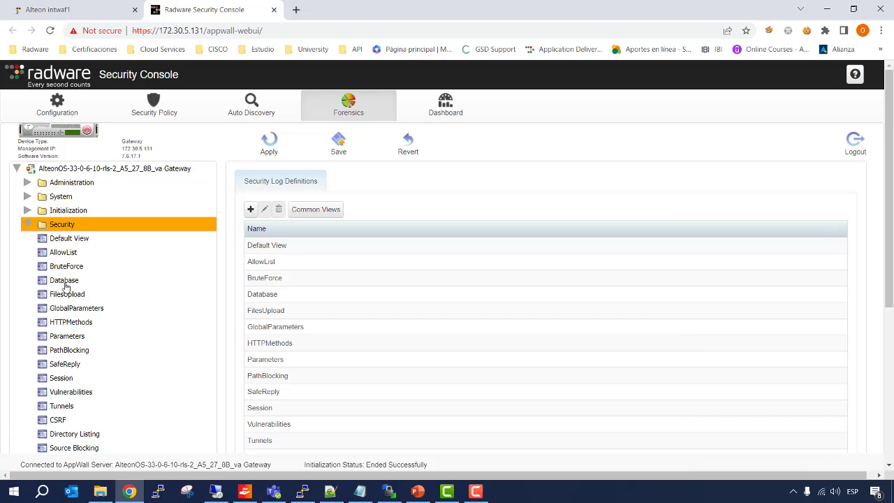
click(70, 241)
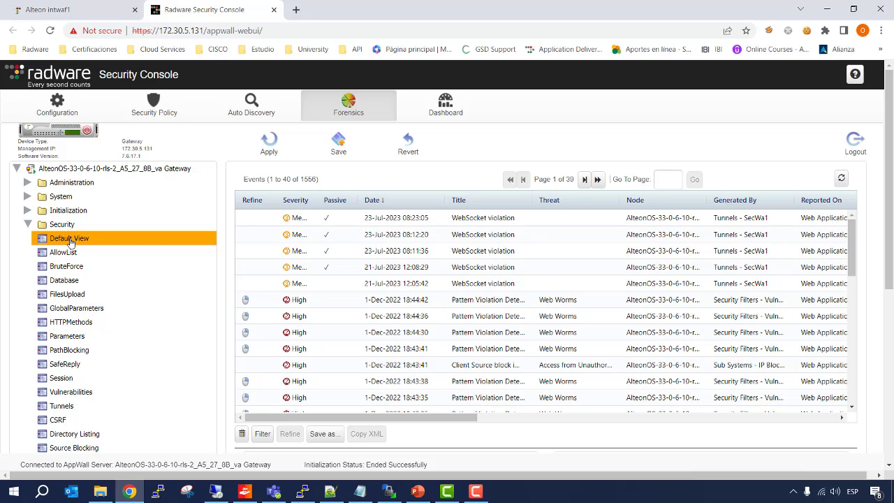
click(28, 224)
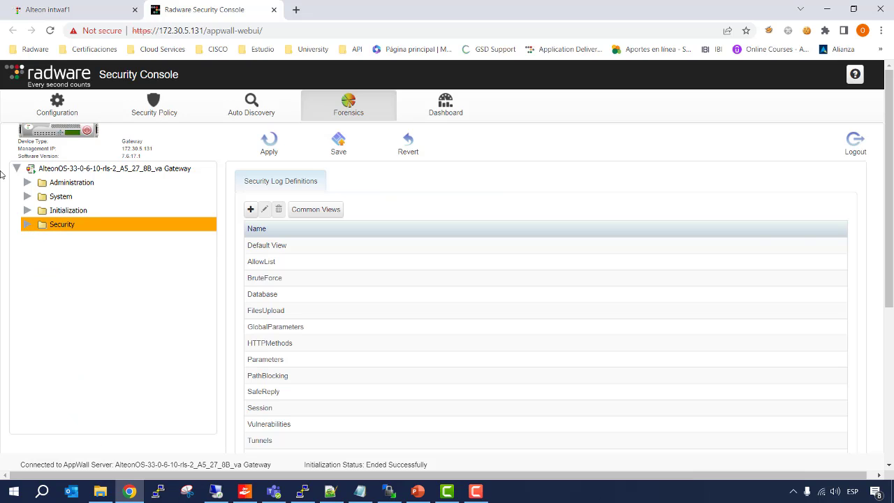
Step: Open the Default View of the Administration log and select the first login event
click(28, 183)
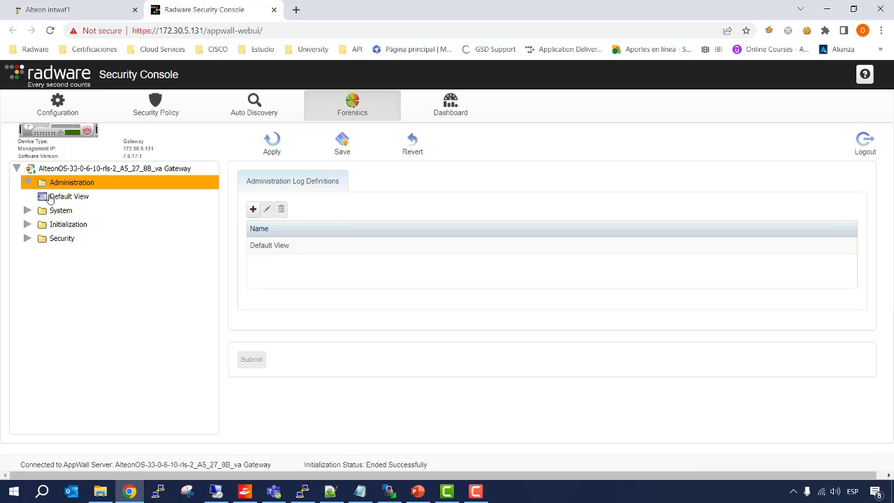
click(51, 197)
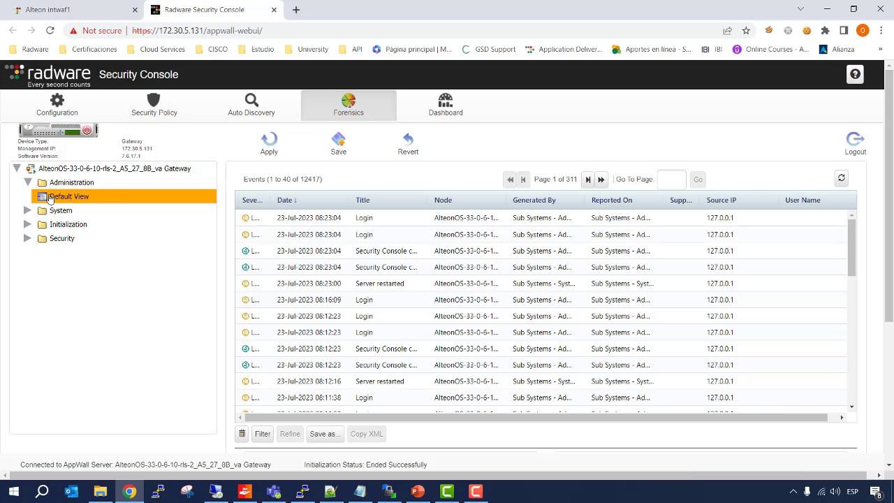
click(324, 219)
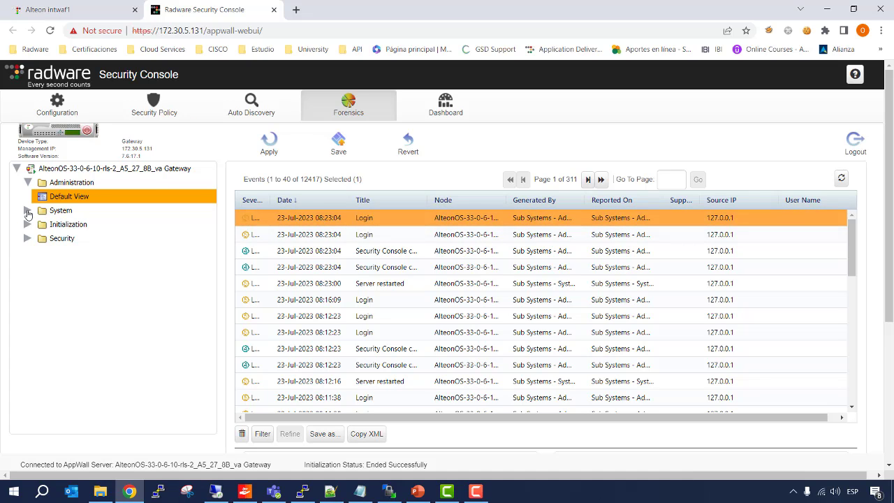
Step: View the Default View events of the System log and of the Initialization log
click(28, 211)
click(59, 224)
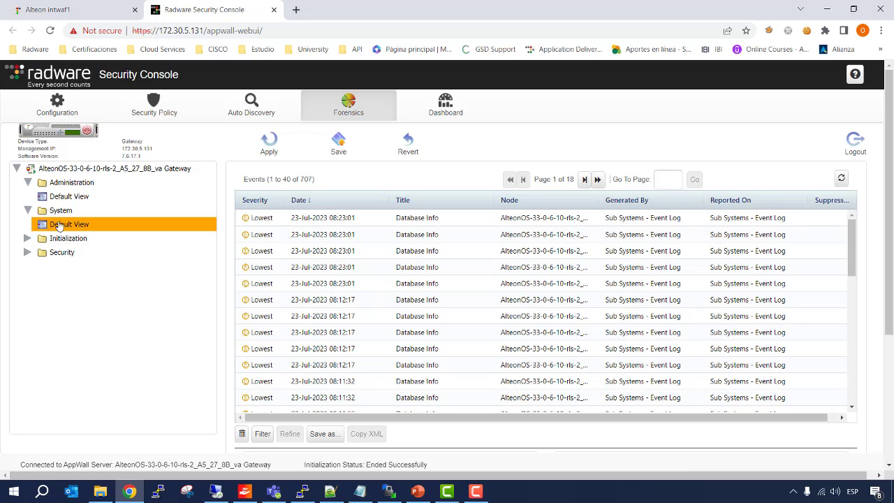
click(28, 238)
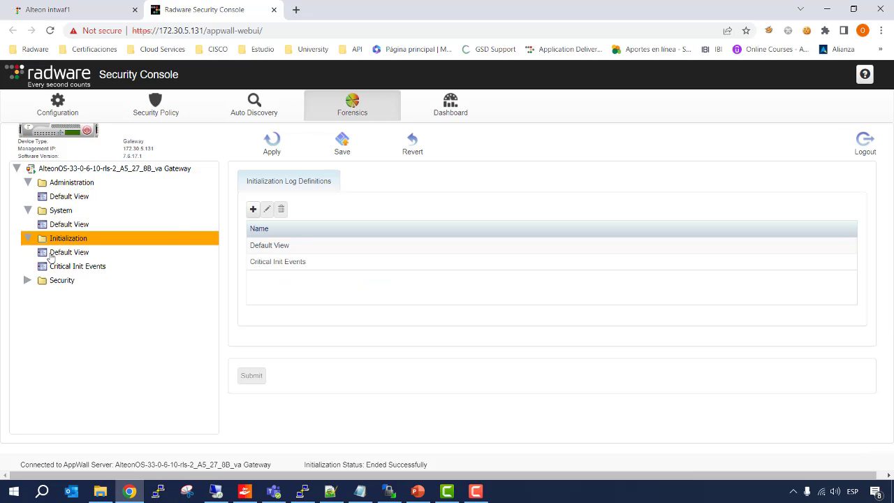
click(57, 254)
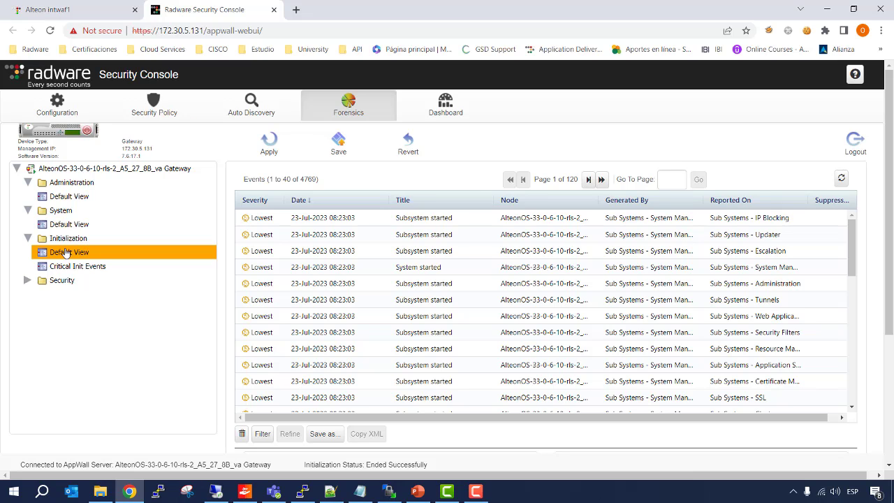
Step: Open the Dashboard and examine the Summary page's current activity, resource usage and administrative events
click(438, 111)
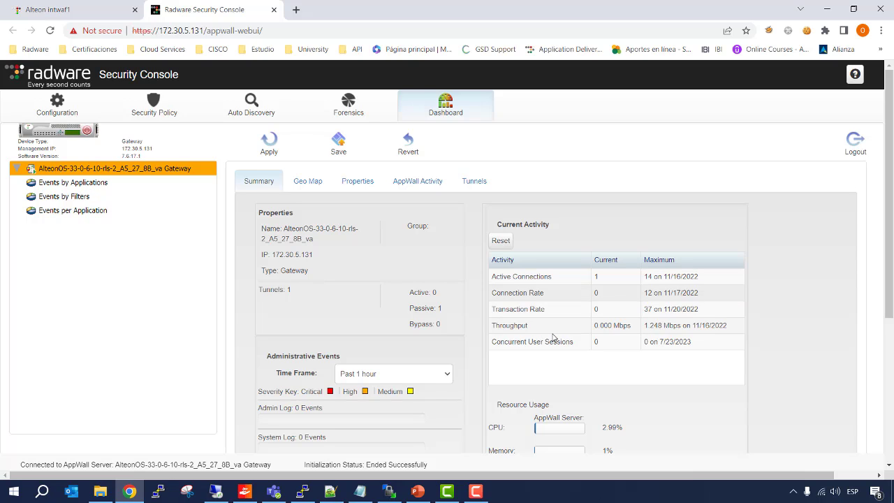
scroll(552, 334, down, 1)
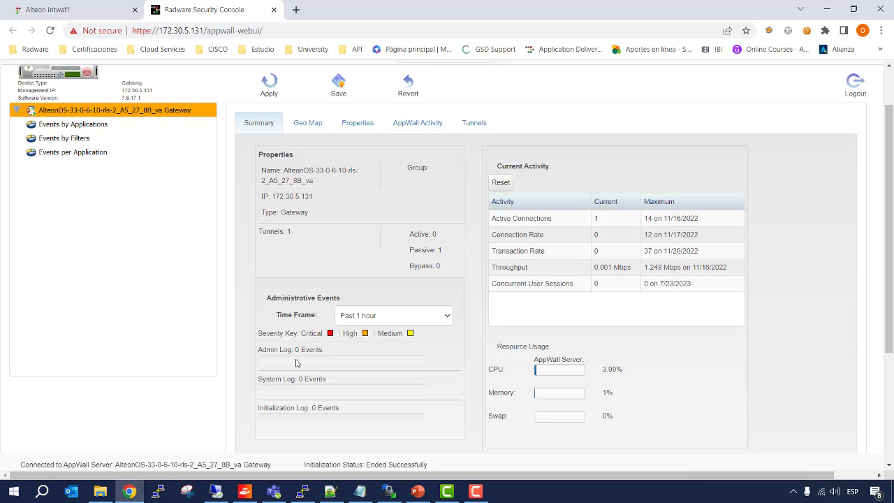
scroll(287, 259, up, 2)
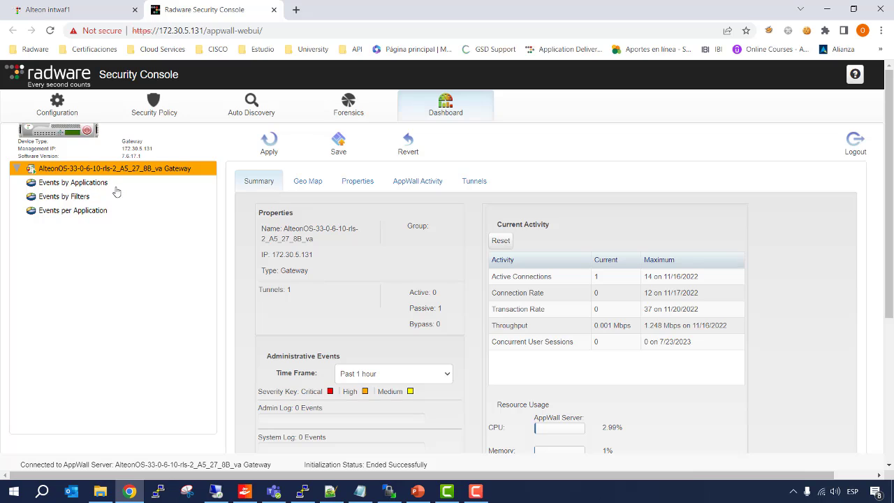
Step: View the Events by Applications, Events by Filters and Events per Application reports in the Dashboard
click(93, 184)
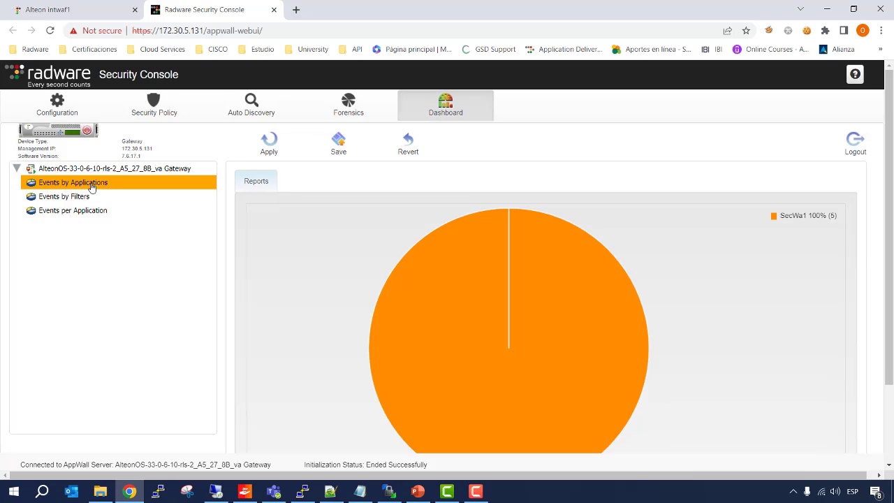
click(84, 198)
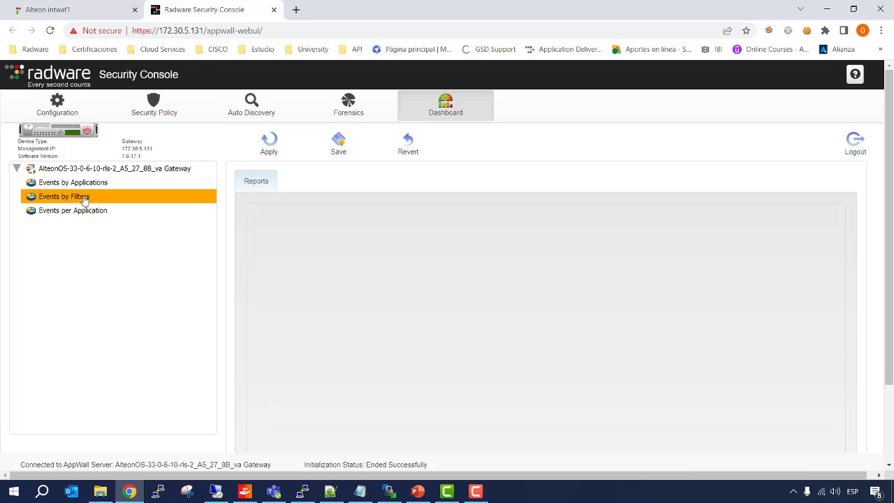
click(45, 211)
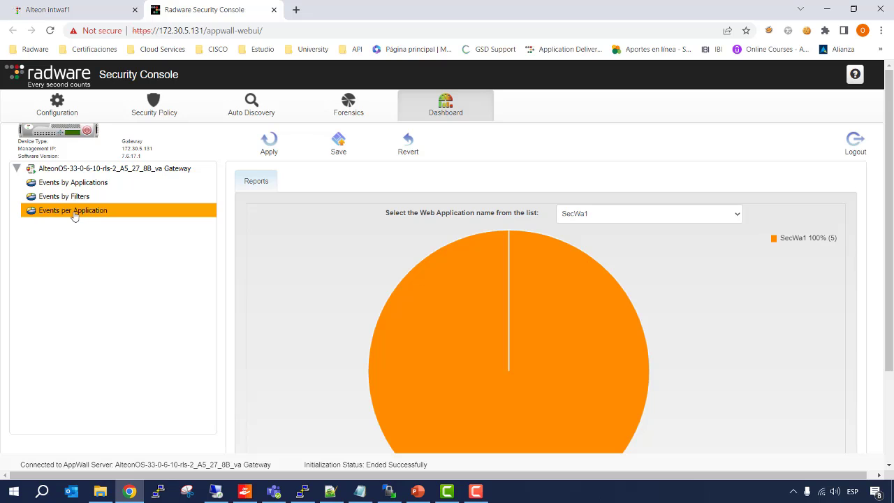
scroll(287, 263, down, 1)
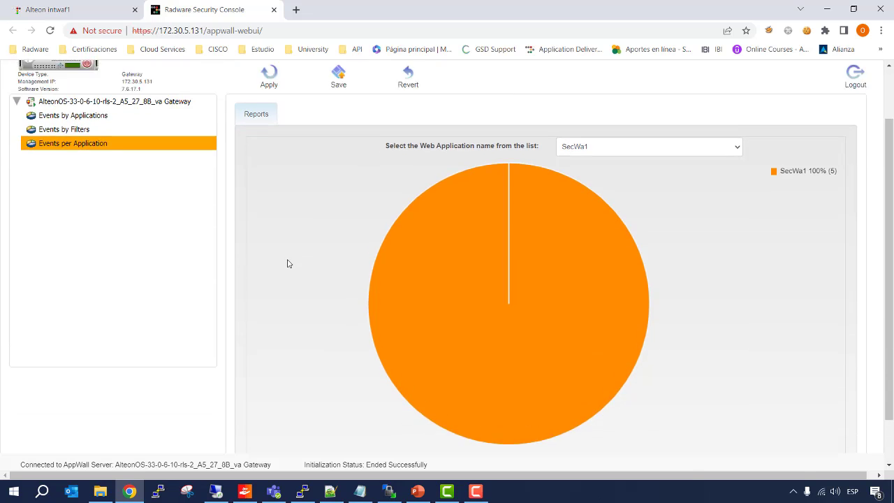
scroll(286, 263, up, 1)
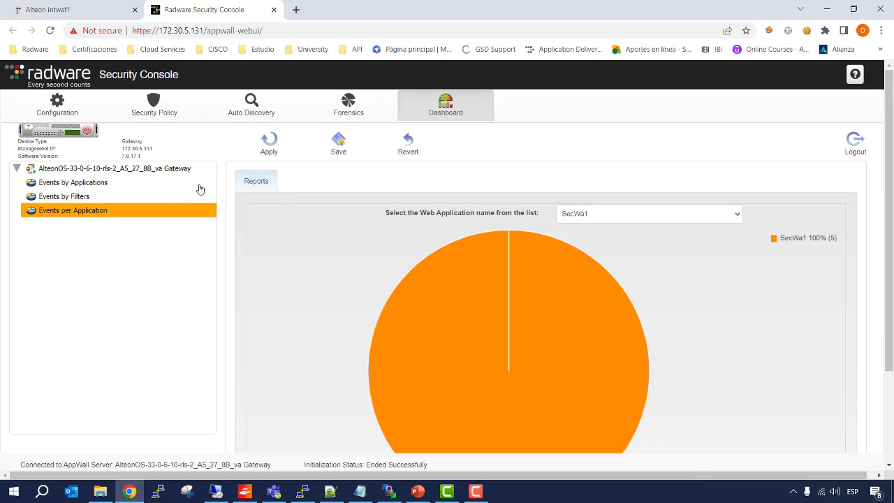
Step: Examine the gateway's Geo Map, including the United States marker, and view its Properties page in the Dashboard
click(105, 171)
click(302, 190)
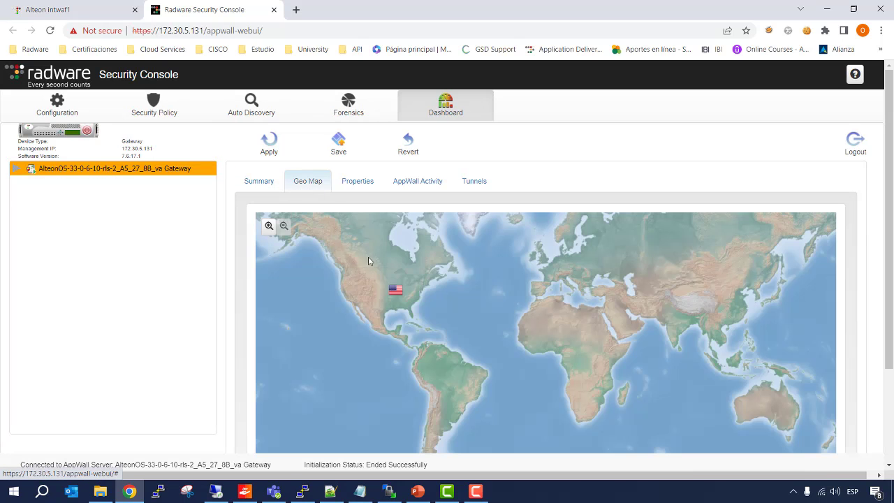
mouse_move(395, 295)
click(349, 185)
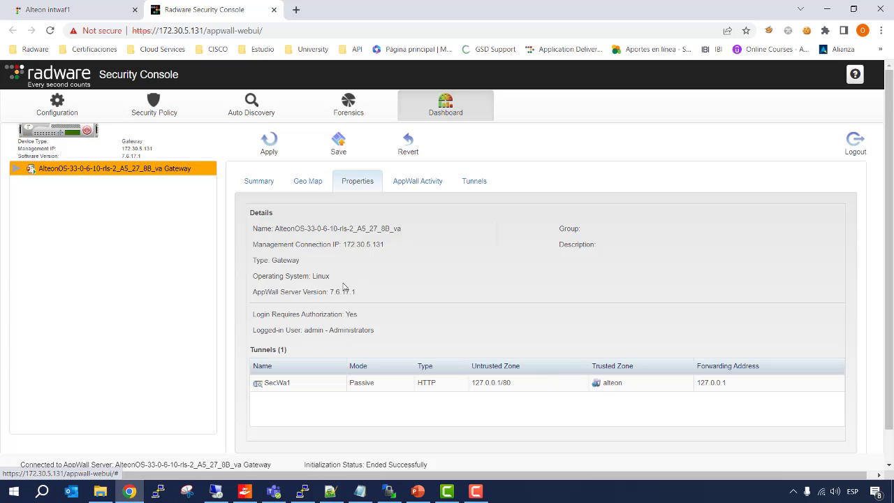
Step: Examine the gateway's AppWall Activity page with its resource usage graph and the Tunnels page with its connection statistics
click(405, 183)
scroll(419, 257, down, 1)
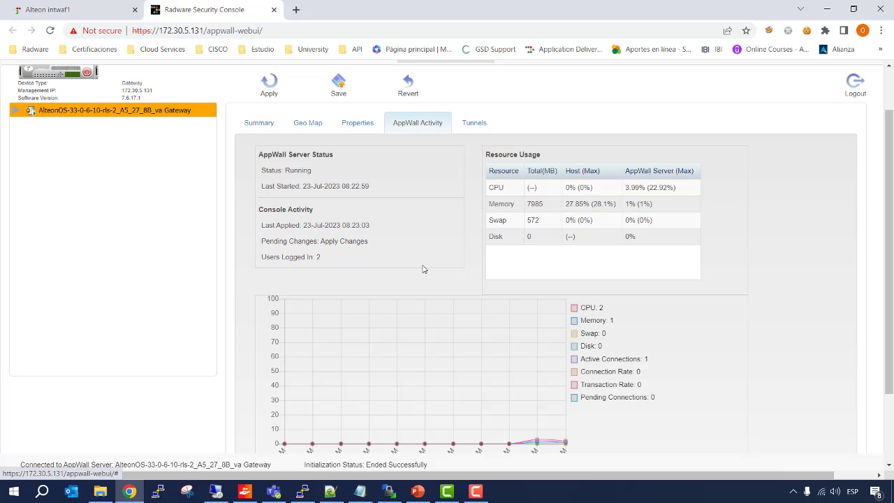
scroll(423, 269, up, 1)
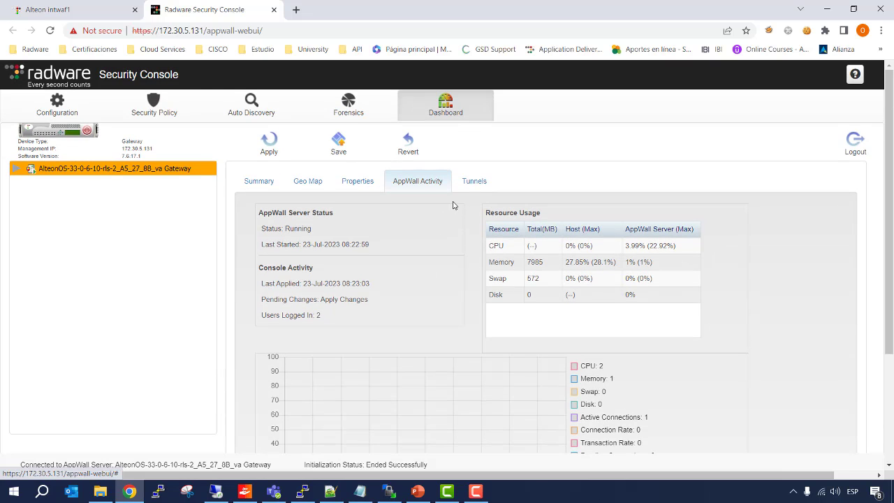
click(473, 180)
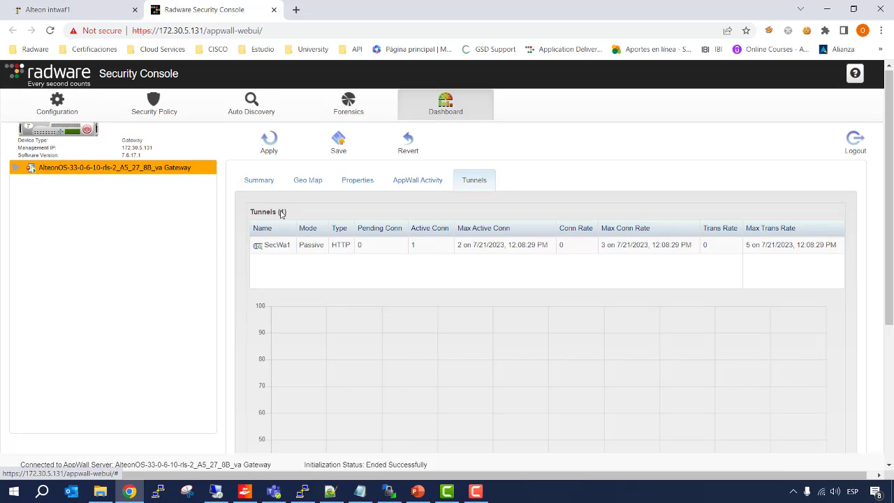
scroll(343, 210, down, 3)
scroll(351, 217, up, 3)
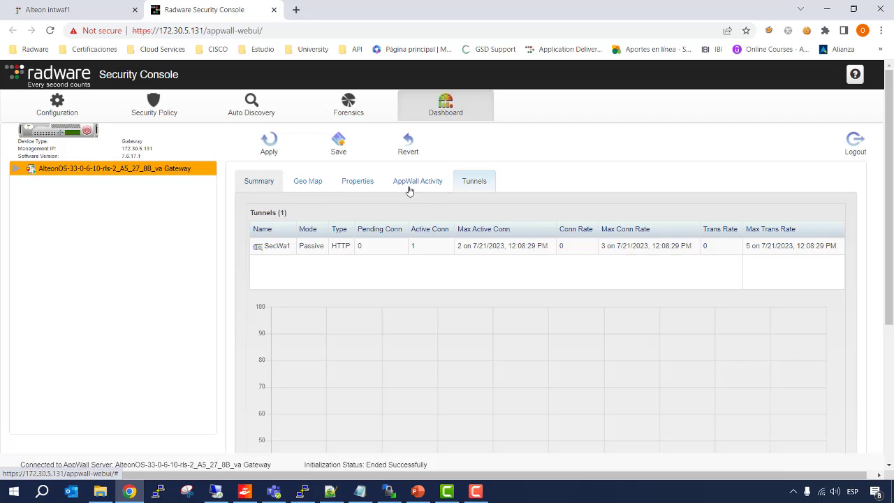
Step: Revisit the gateway's Summary and Tunnels pages and return to the Configuration section
click(264, 181)
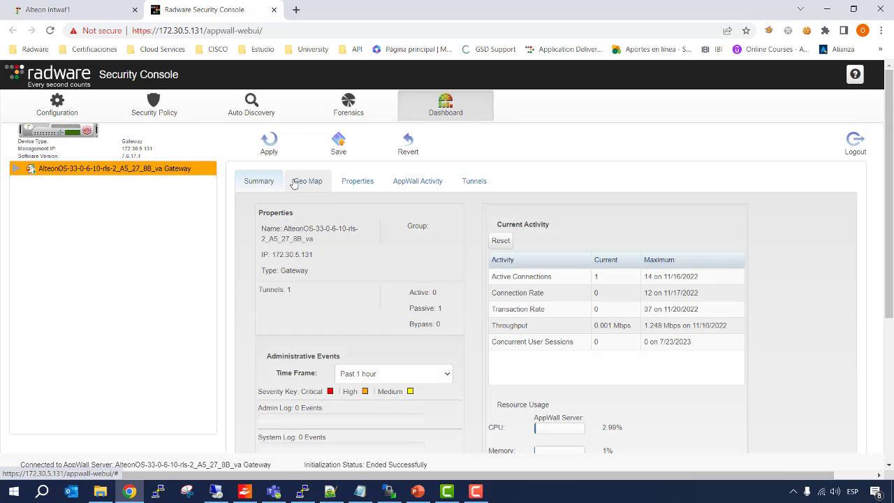
click(484, 185)
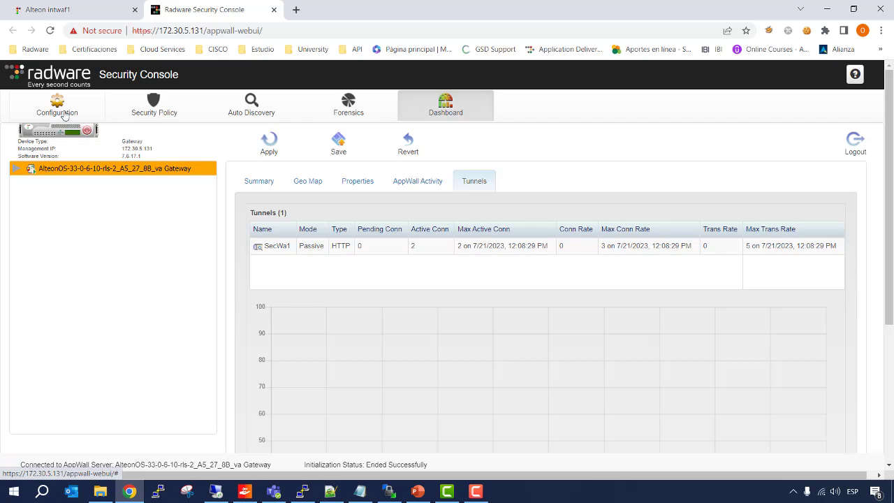
click(61, 106)
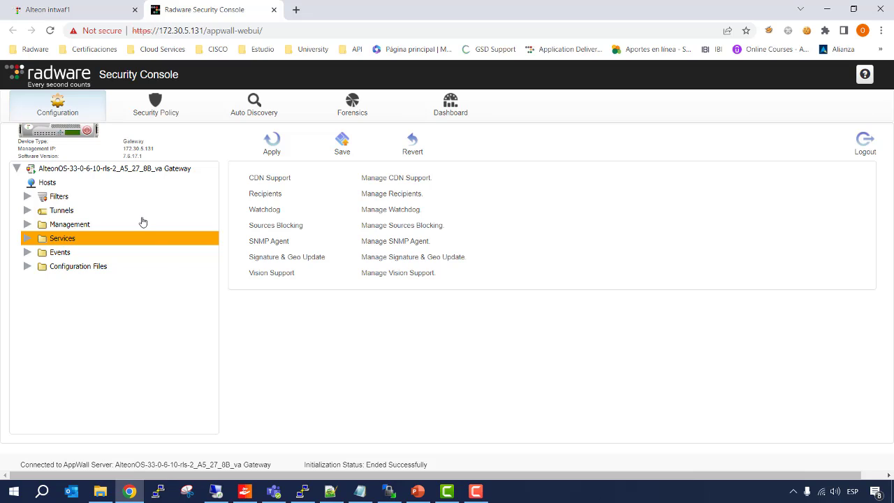
Step: Switch to the CWAF Best Practices presentation in PowerPoint, start the slide show at slide 25 and advance to slide 27 on Vision Support
click(421, 492)
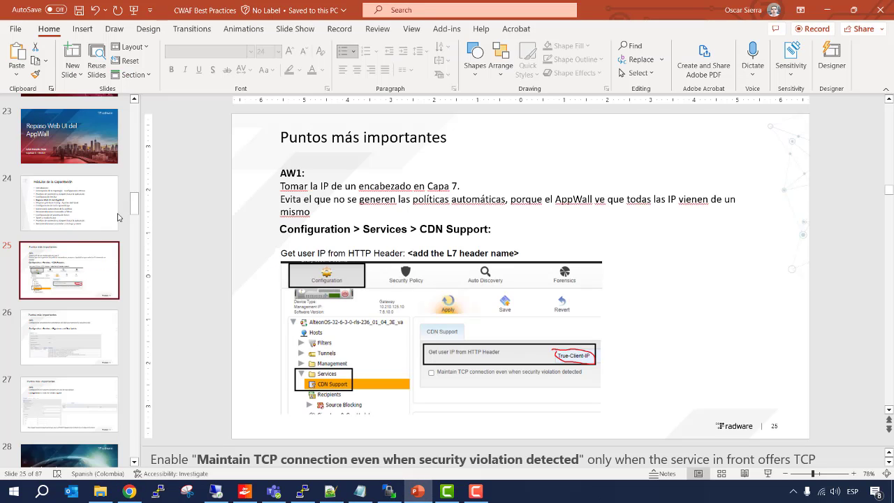
click(768, 475)
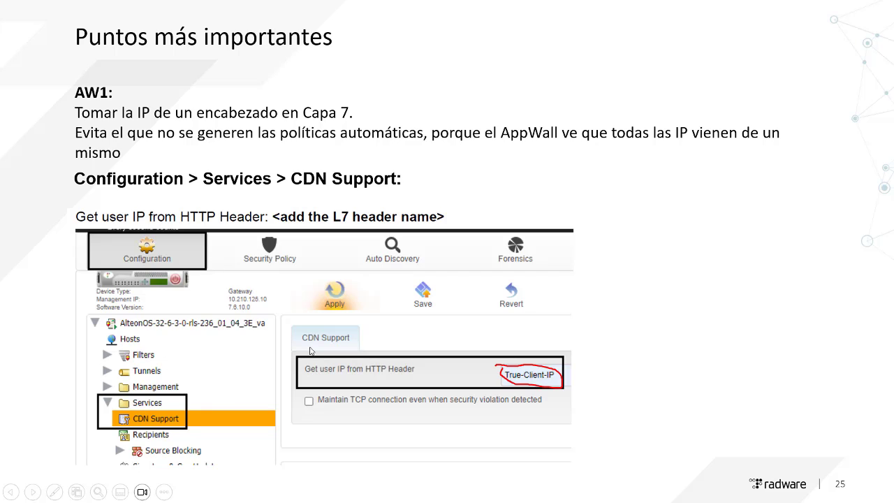
click(532, 381)
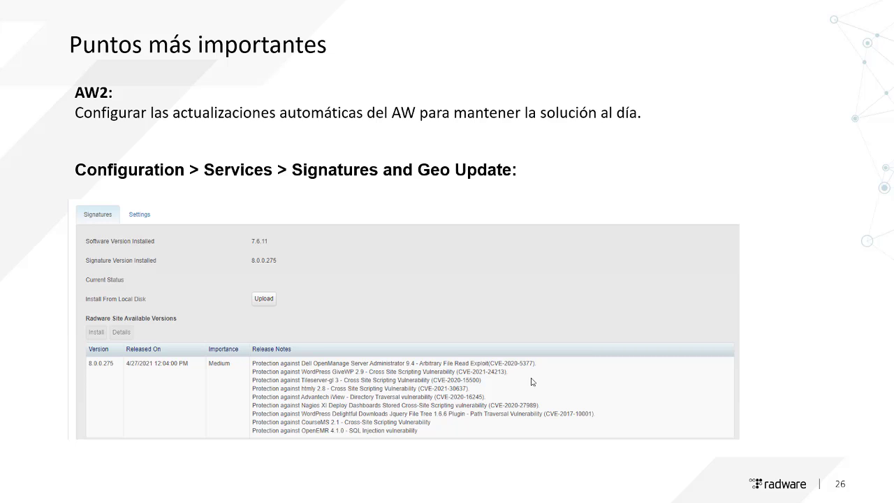
click(532, 381)
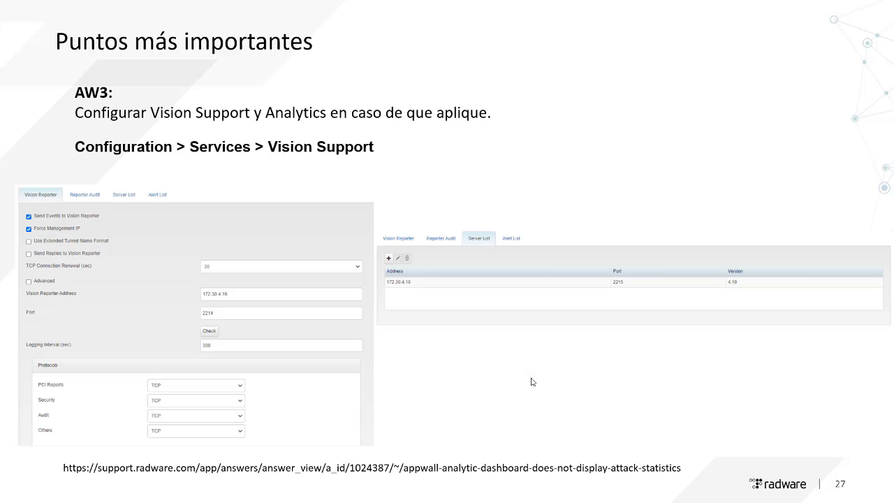